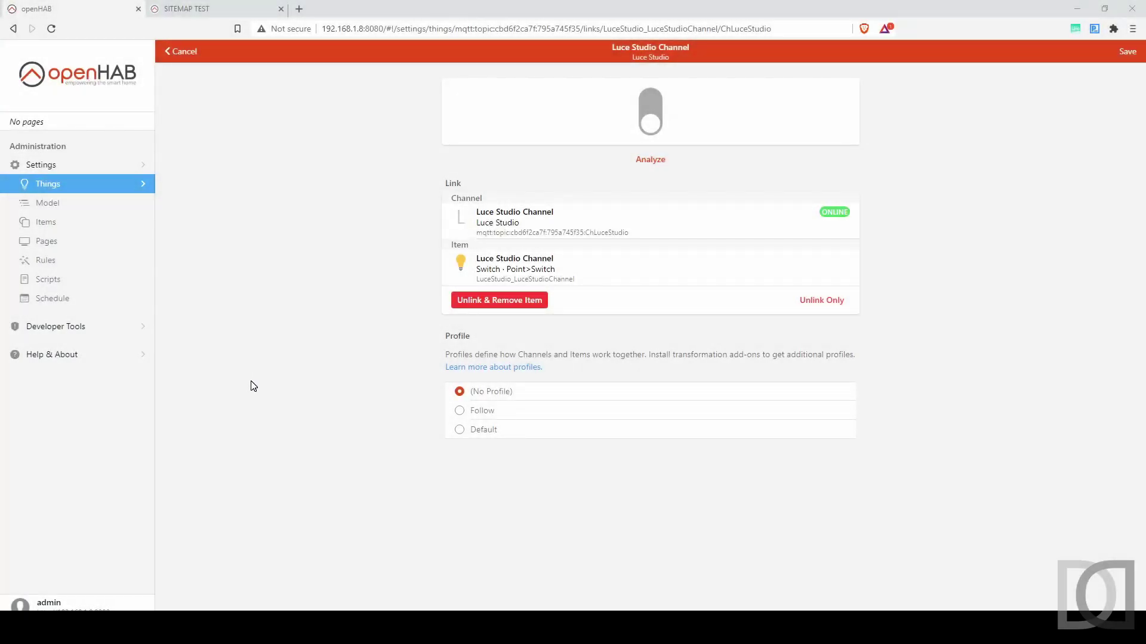
# Step: Start adding a new Generic MQTT Thing using the MQTT binding
pyautogui.click(49, 189)
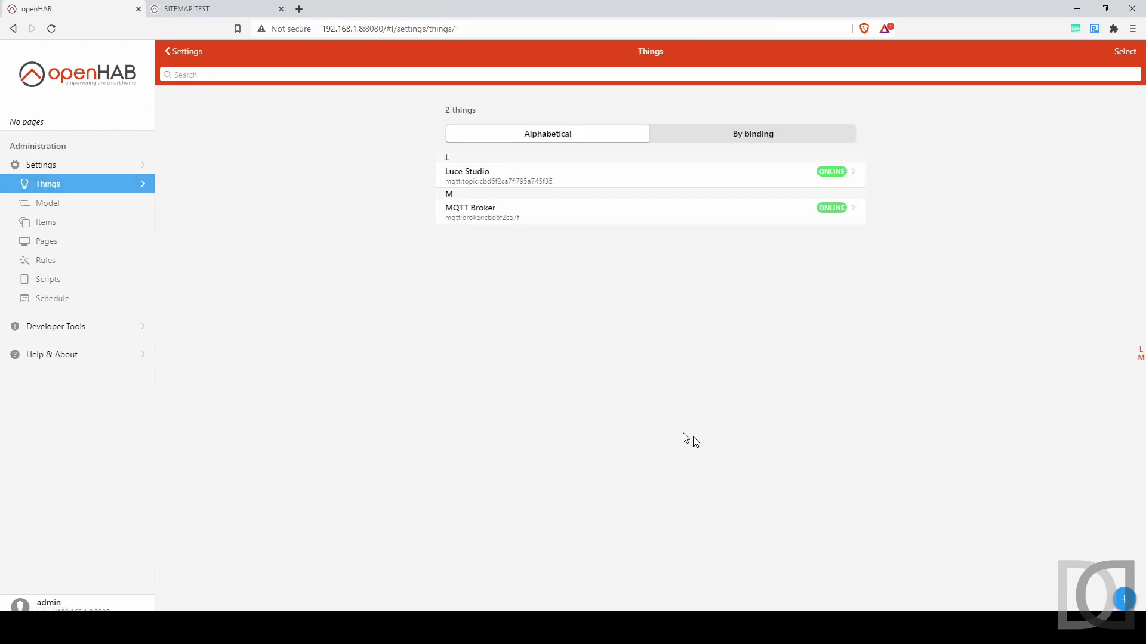
pyautogui.click(1124, 599)
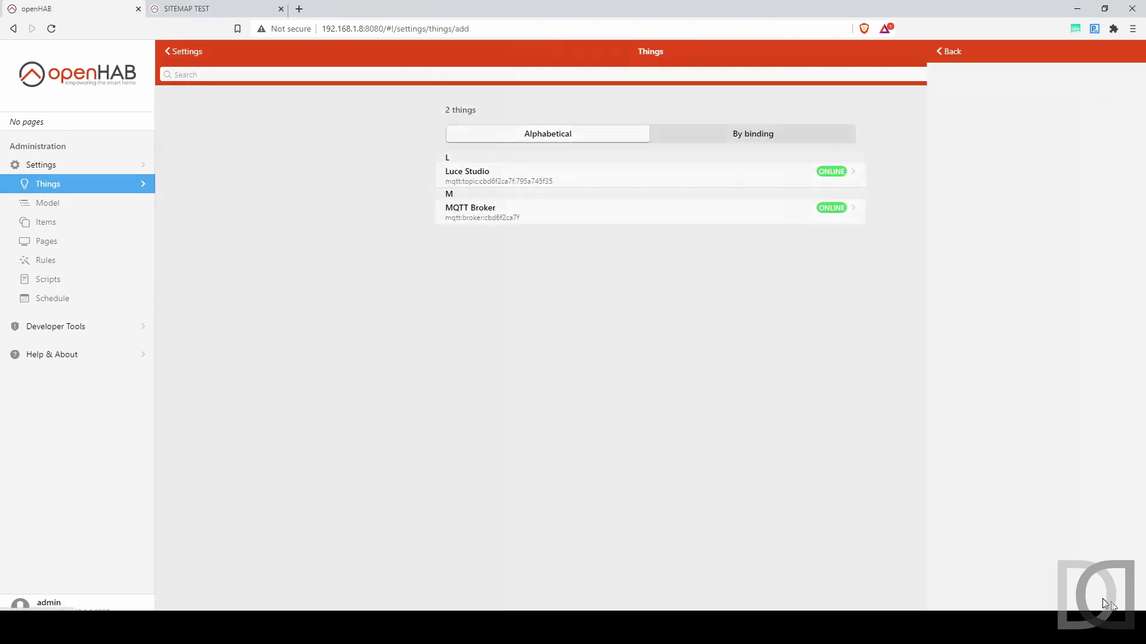
pyautogui.click(493, 116)
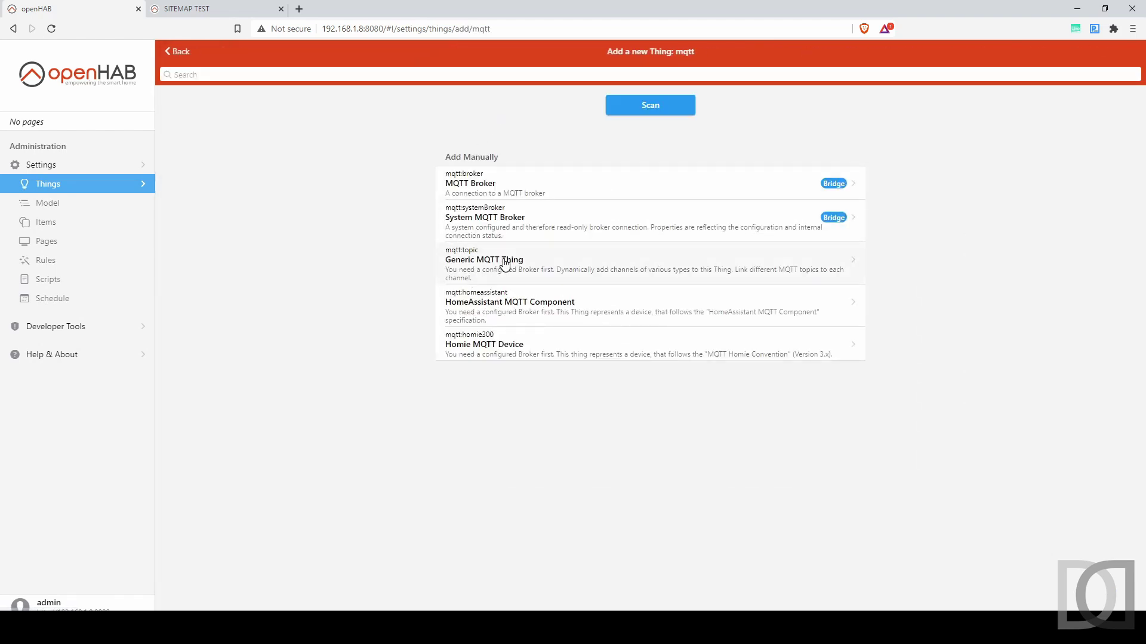
pyautogui.click(504, 264)
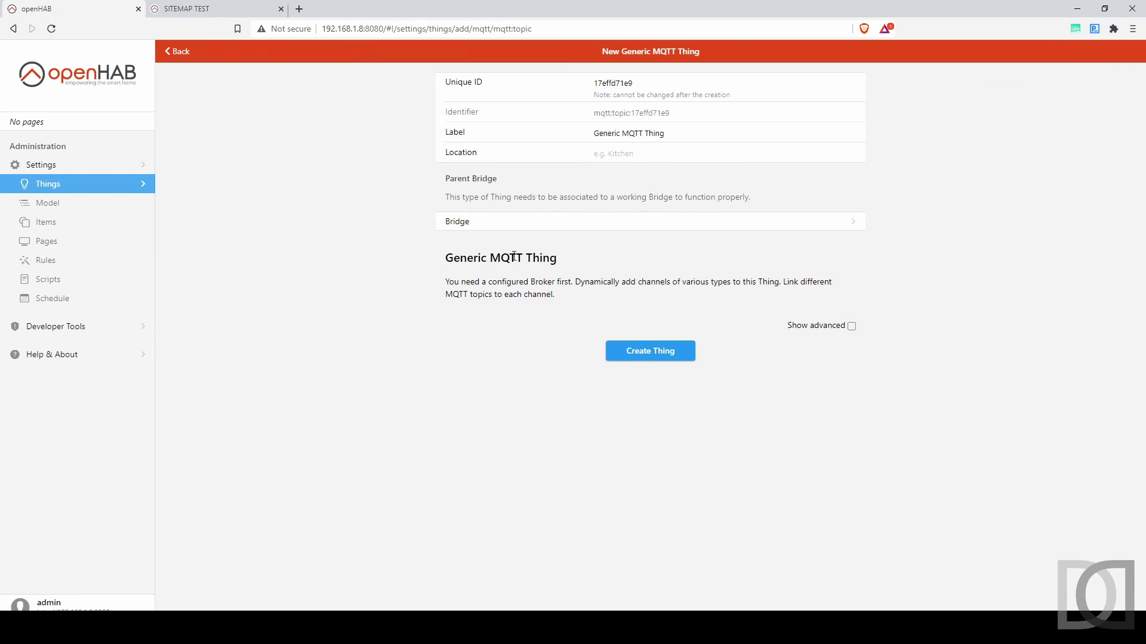
# Step: Label the new thing "Studio Temp" and set its location to "Studio"
pyautogui.moveTo(684, 131); pyautogui.dragTo(512, 134)
pyautogui.write('Steck')
pyautogui.hotkey('ctrl', 'a')
pyautogui.write('Studio TempsTudio')
pyautogui.press('Menu')
pyautogui.press('Escape')
pyautogui.press('Home')
pyautogui.press('Delete')
pyautogui.press('Delete')
pyautogui.write('St')
# Step: Assign MQTT Broker as the parent bridge and create the Studio Temp thing
pyautogui.click(502, 222)
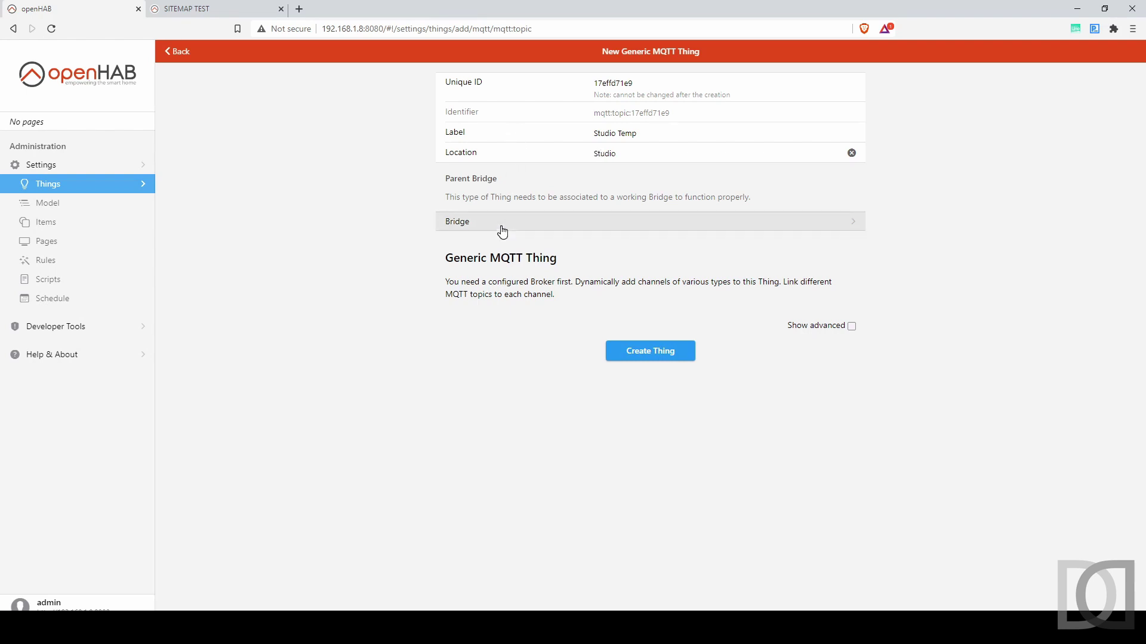
pyautogui.click(62, 518)
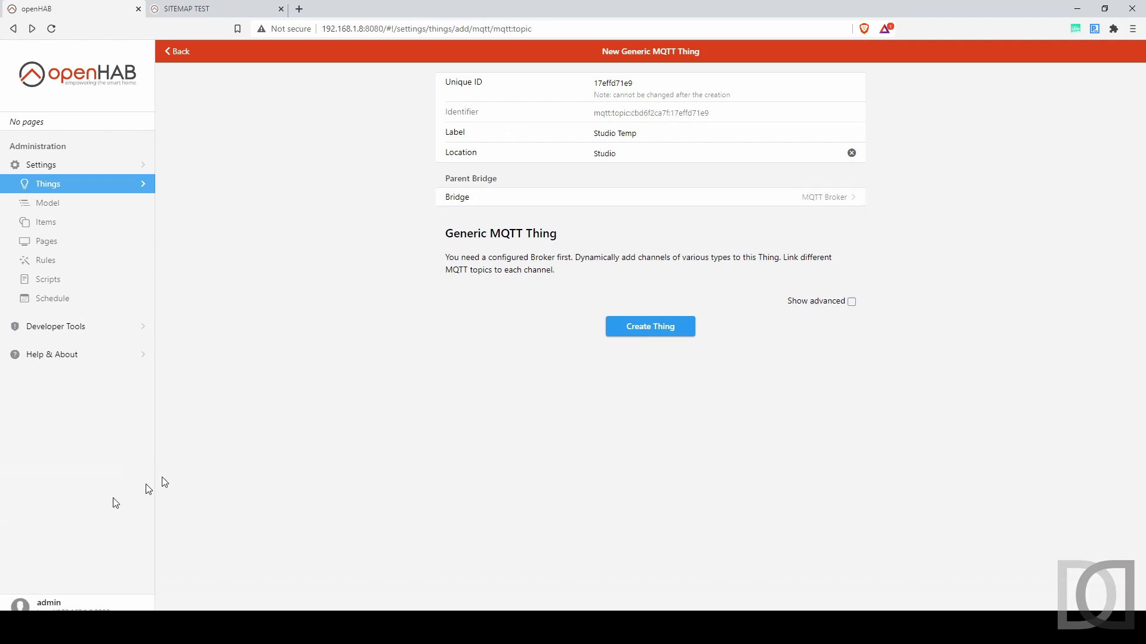
pyautogui.click(652, 332)
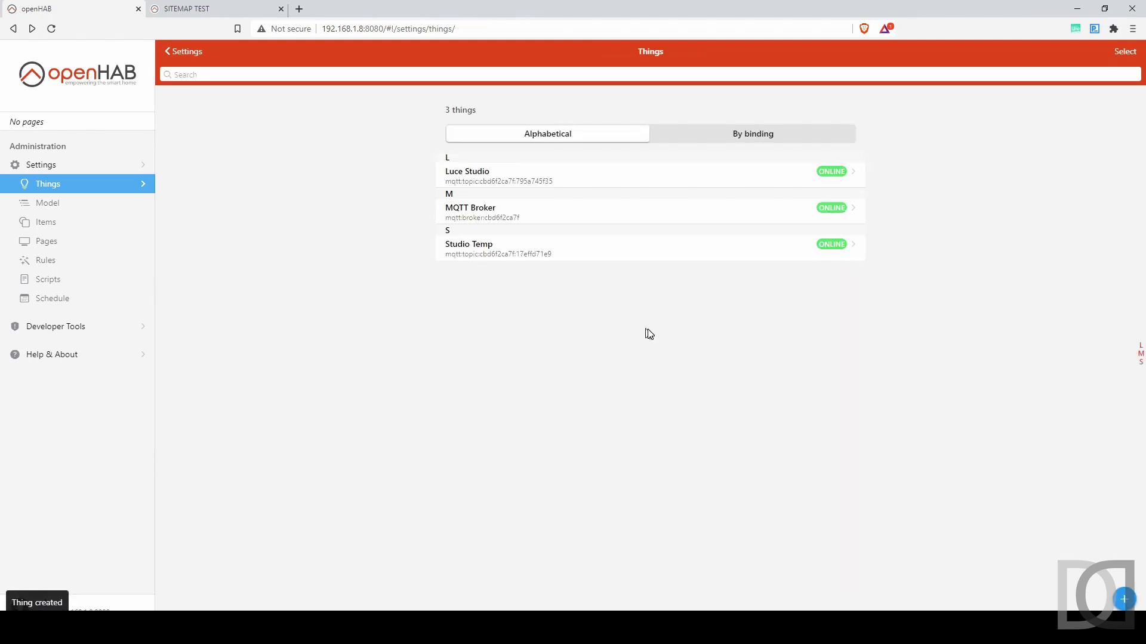
# Step: Start a new Number Value channel on the Studio Temp thing with the advanced configuration options shown
pyautogui.click(479, 256)
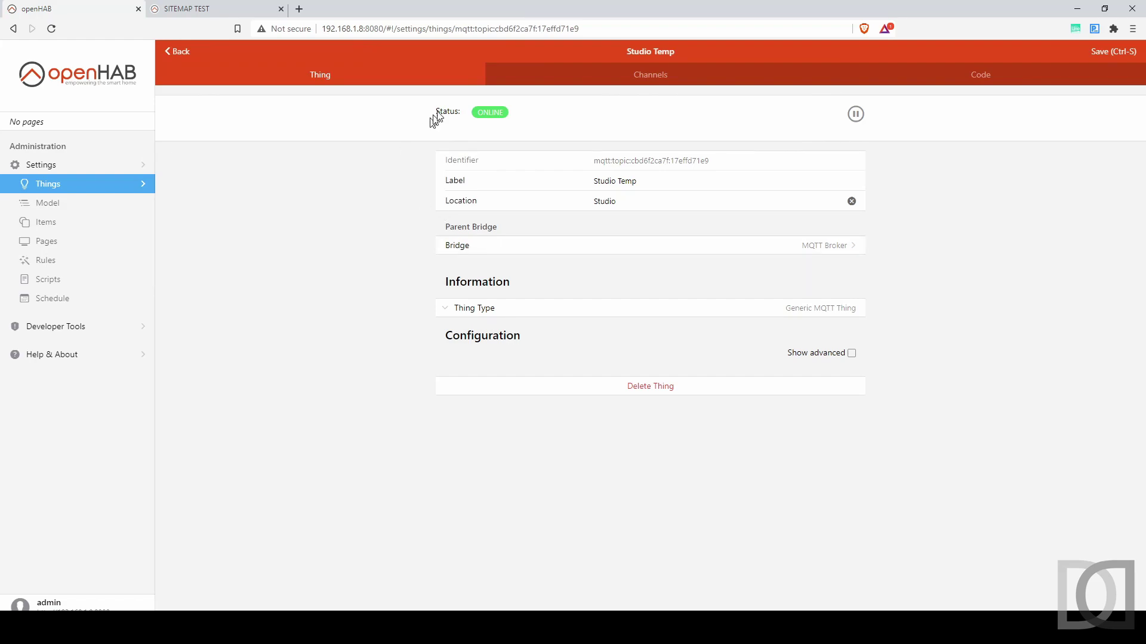
pyautogui.click(661, 75)
pyautogui.click(650, 176)
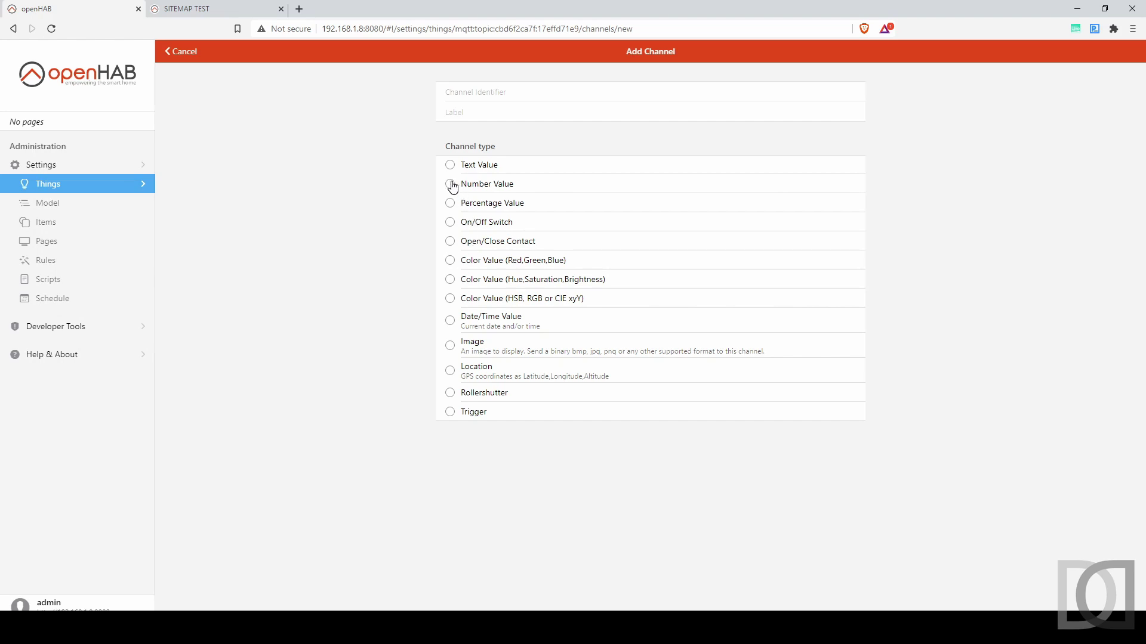
pyautogui.click(451, 185)
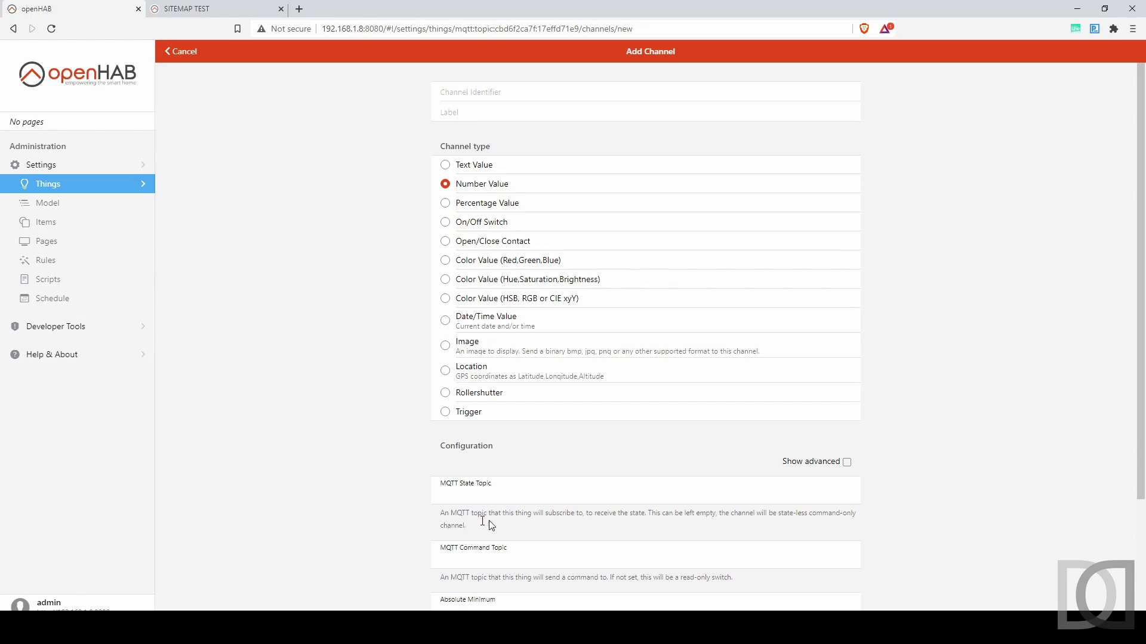
pyautogui.click(847, 463)
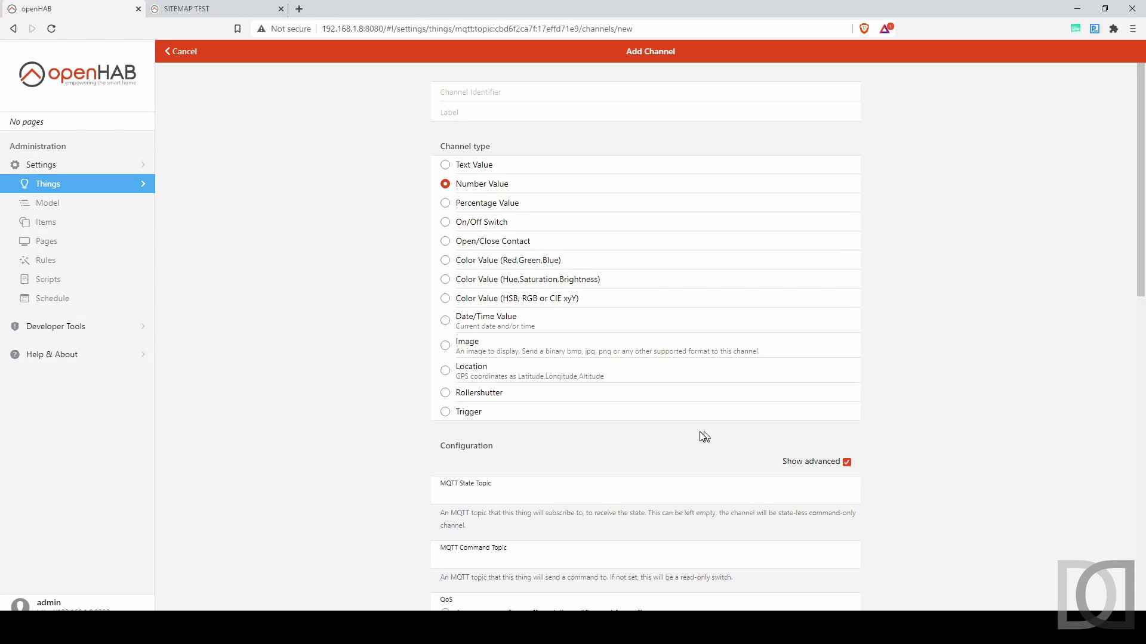
# Step: Copy the Studio temperature topic smarthome/light_env/sonoff4chr219/tele/SENSOR from GF_environments.items in Visual Studio Code into the channel's MQTT State Topic
pyautogui.scroll(-2, 703, 435)
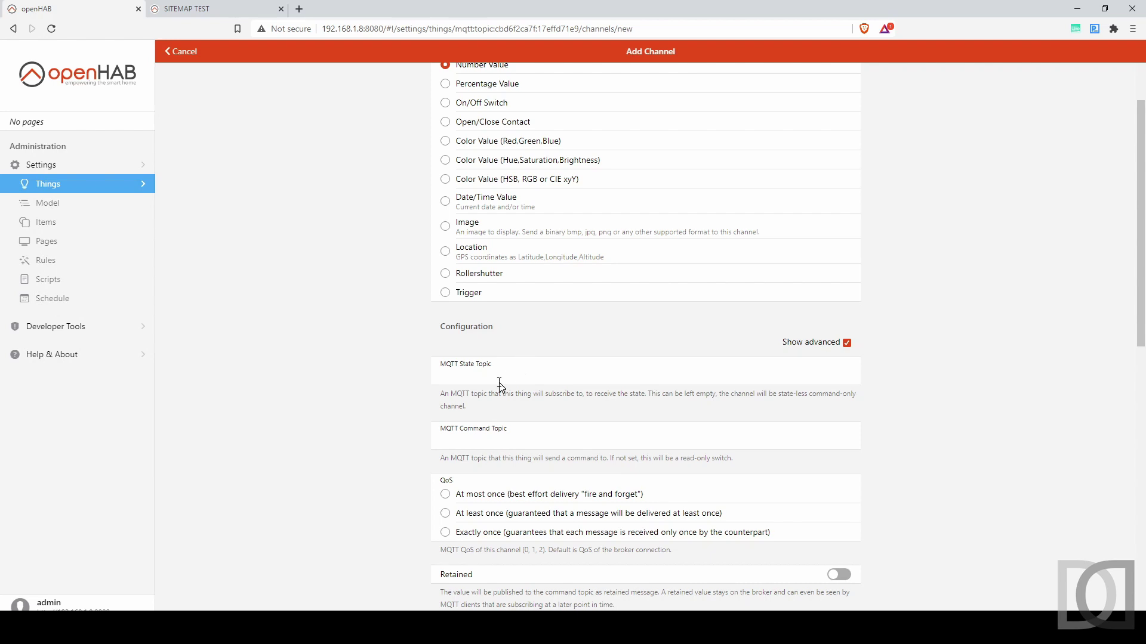
pyautogui.hotkey('alt', 'Tab')
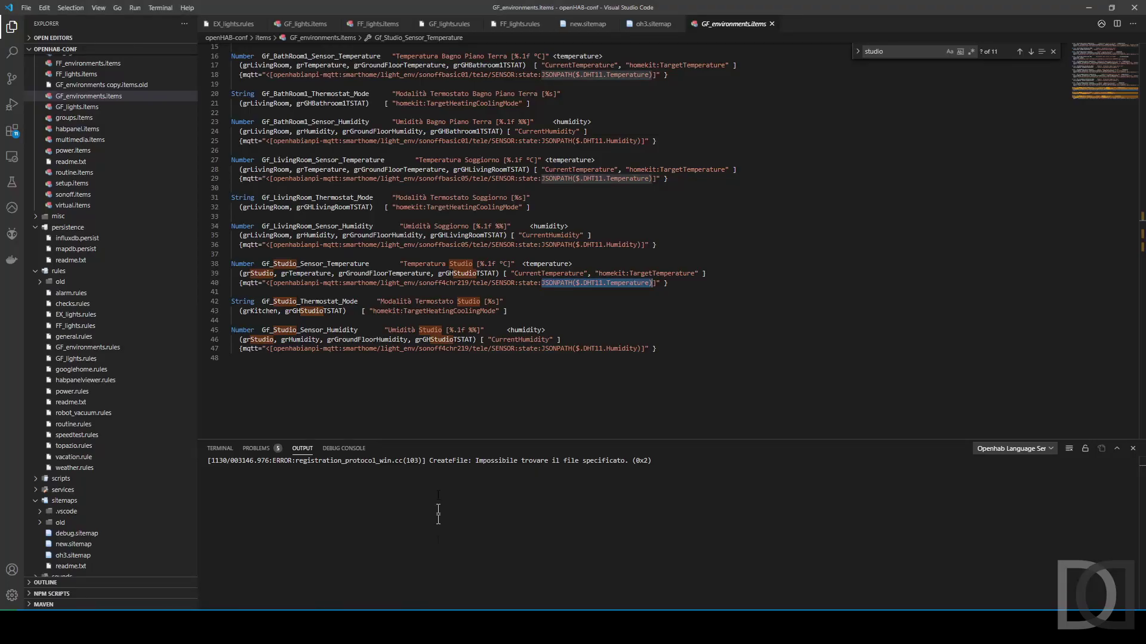
pyautogui.click(406, 188)
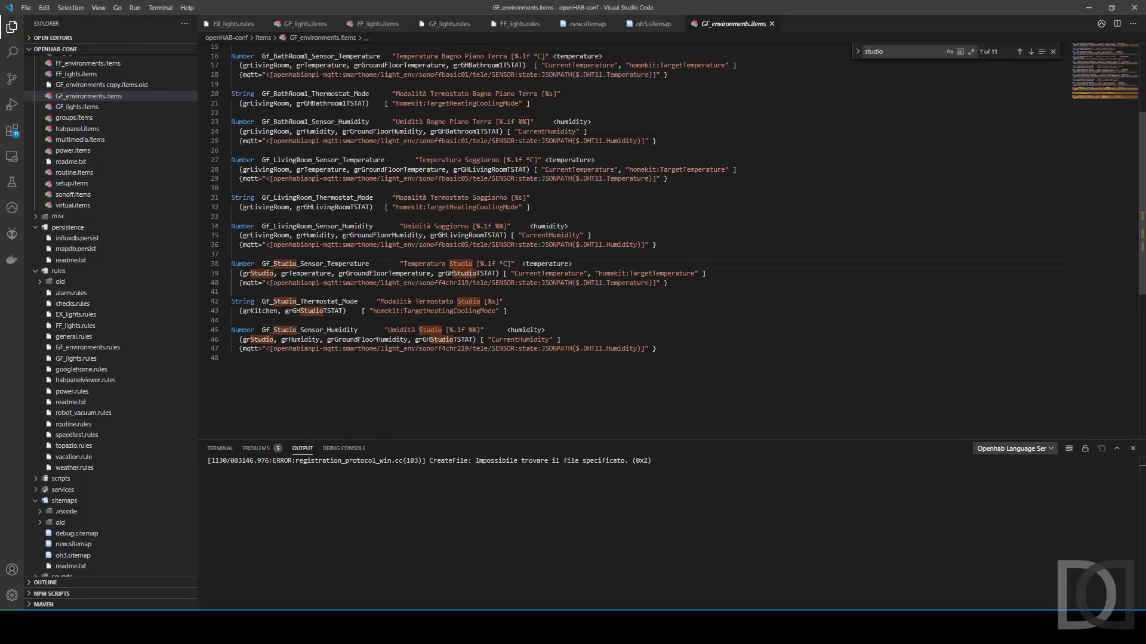
pyautogui.doubleClick(315, 264)
pyautogui.click(419, 285)
pyautogui.press('Home')
pyautogui.moveTo(342, 283); pyautogui.dragTo(519, 283)
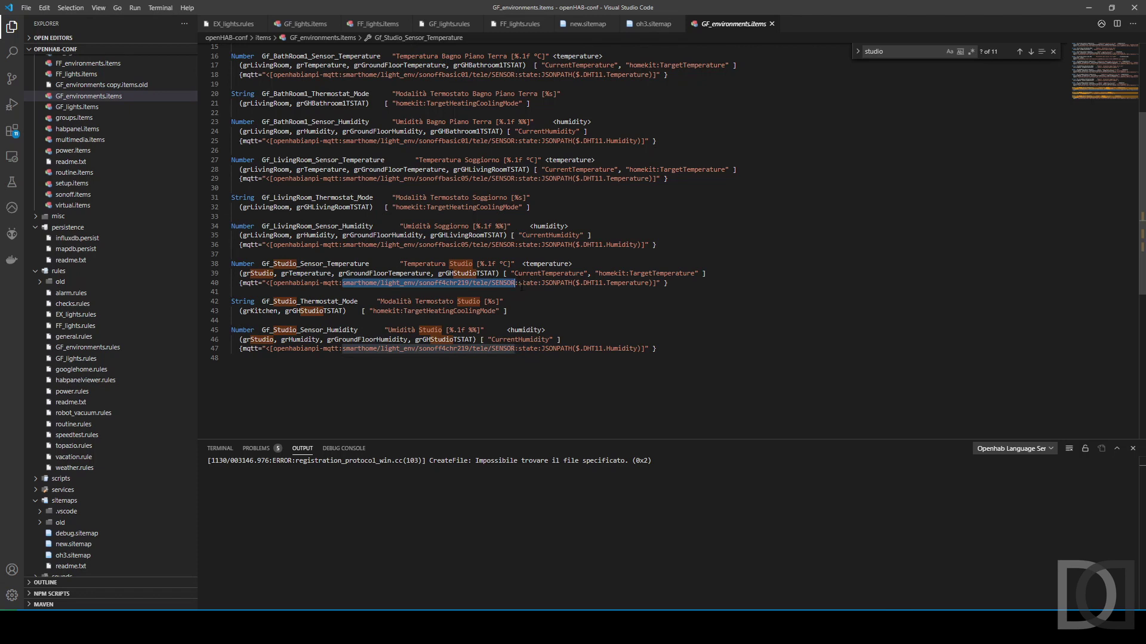
pyautogui.hotkey('ctrl', 'c')
pyautogui.hotkey('alt', 'Tab')
pyautogui.click(522, 376)
pyautogui.hotkey('ctrl', 'v')
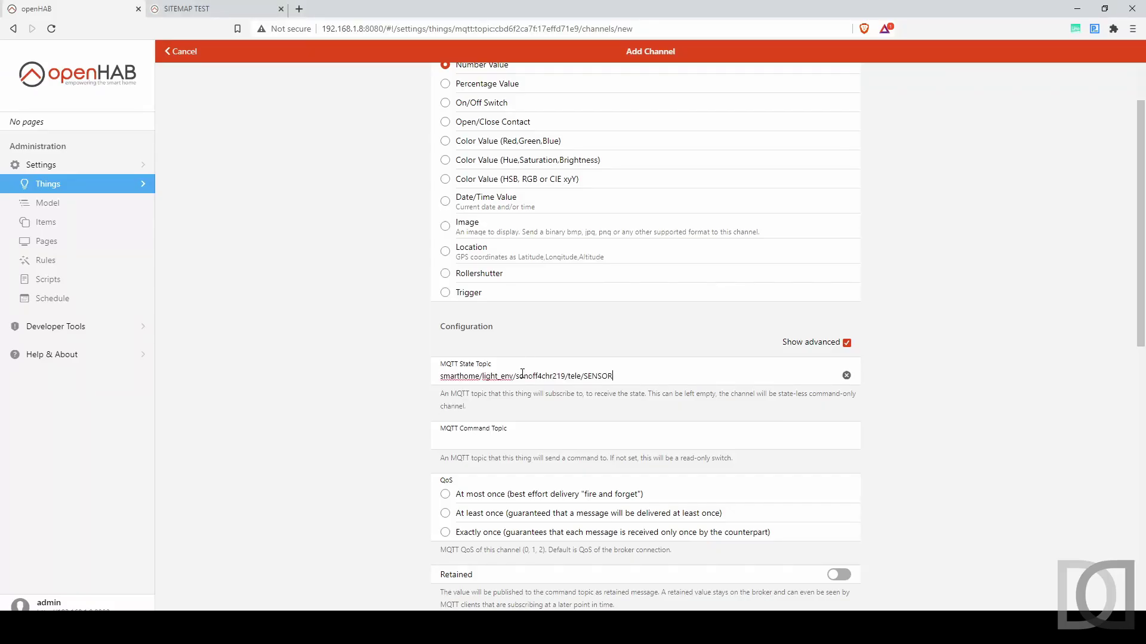
# Step: Set the channel's unit of measurement to °C
pyautogui.scroll(-3, 340, 408)
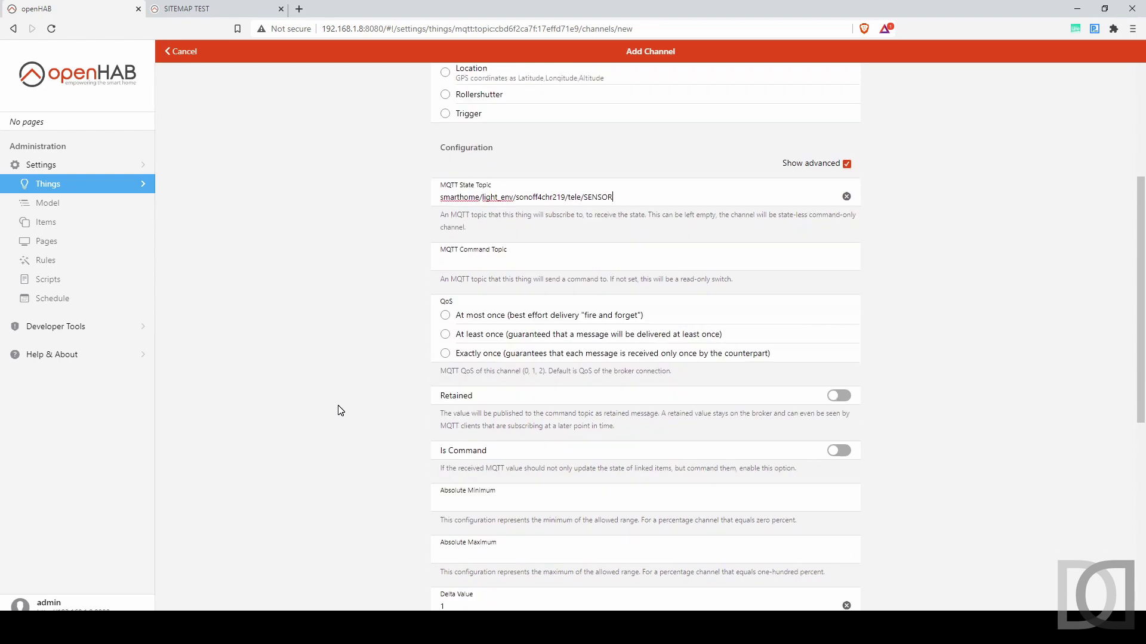
pyautogui.scroll(-4, 340, 411)
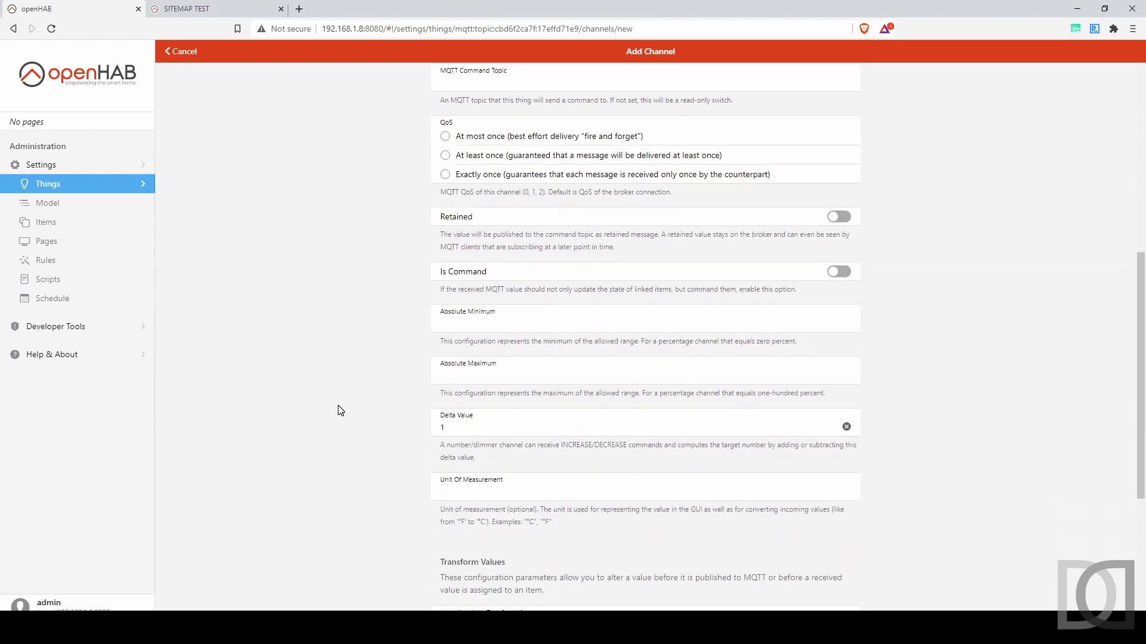
pyautogui.click(506, 432)
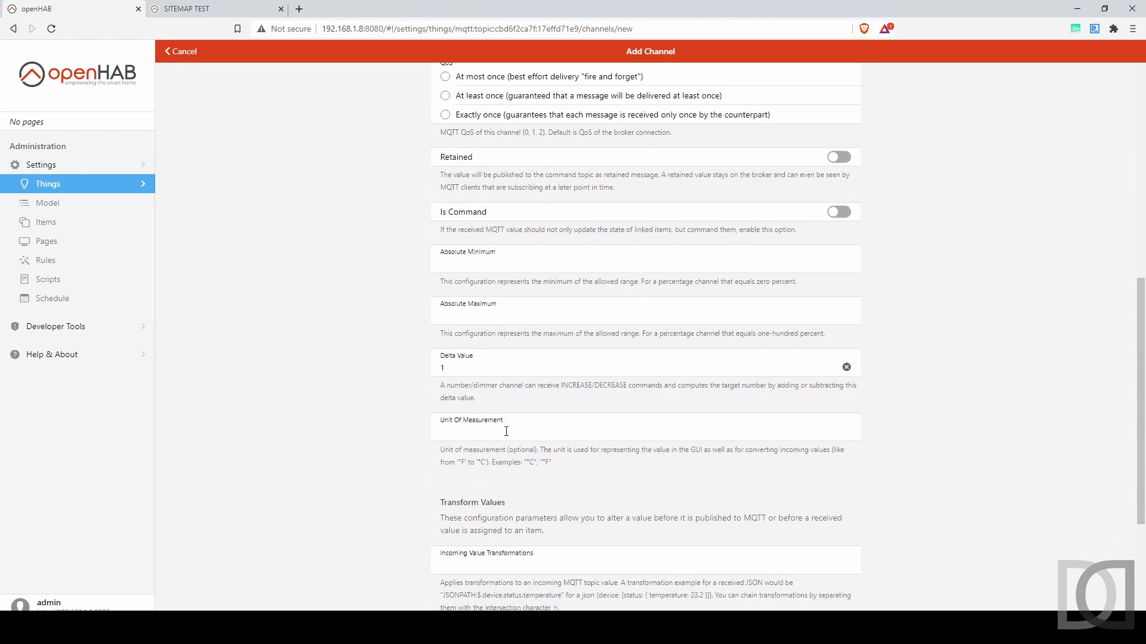
pyautogui.write('°C')
# Step: Copy the Studio temperature JSONPATH expression from GF_environments.items and enter it as the incoming value transformation JSONPATH:$.DHT11.Temperature
pyautogui.scroll(-3, 549, 436)
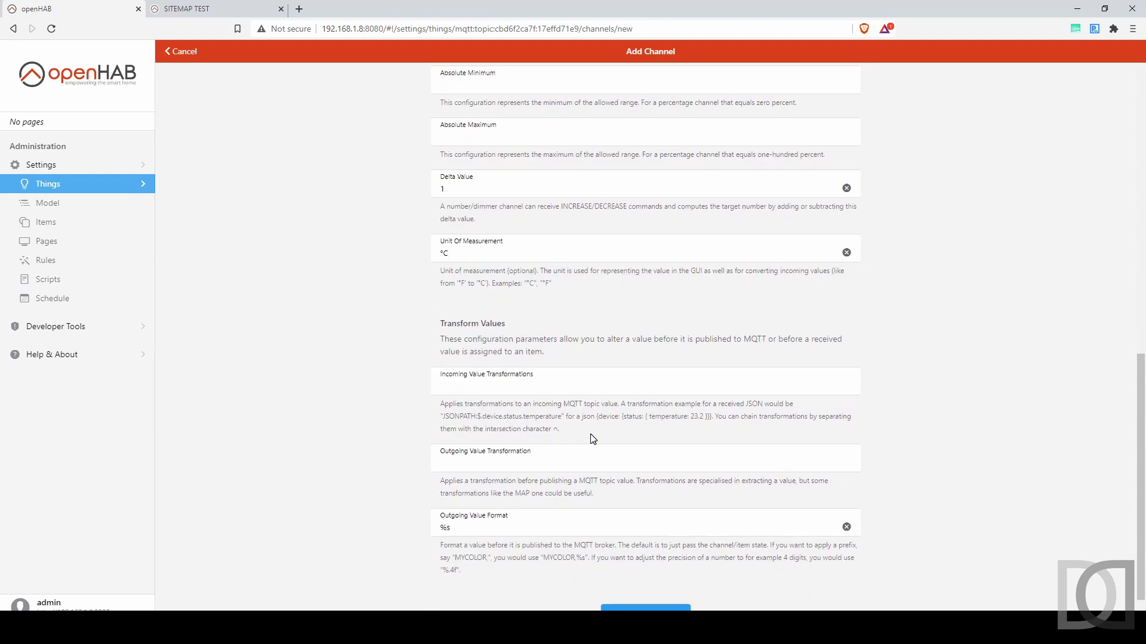
pyautogui.click(573, 386)
pyautogui.hotkey('alt', 'Tab')
pyautogui.click(564, 286)
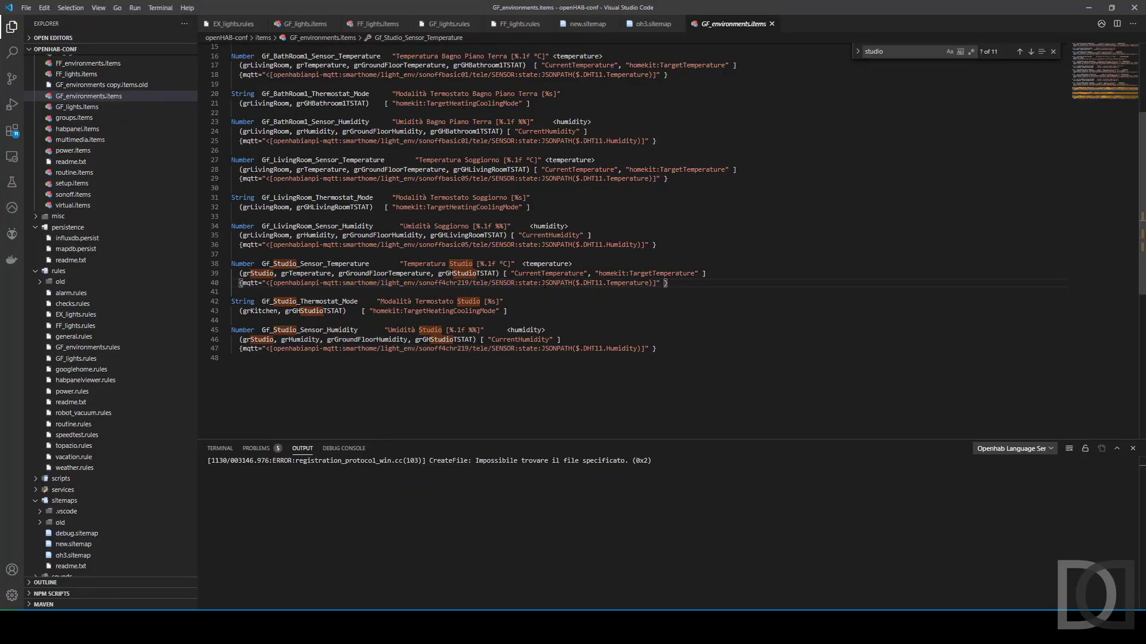
pyautogui.moveTo(542, 283); pyautogui.dragTo(652, 283)
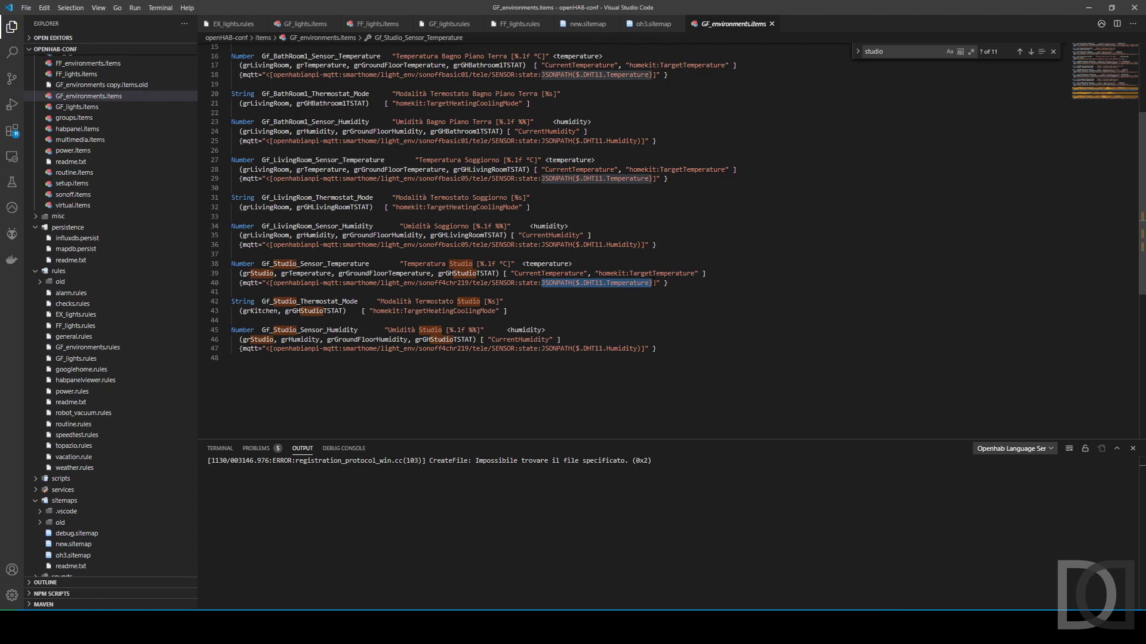
pyautogui.hotkey('alt', 'Tab')
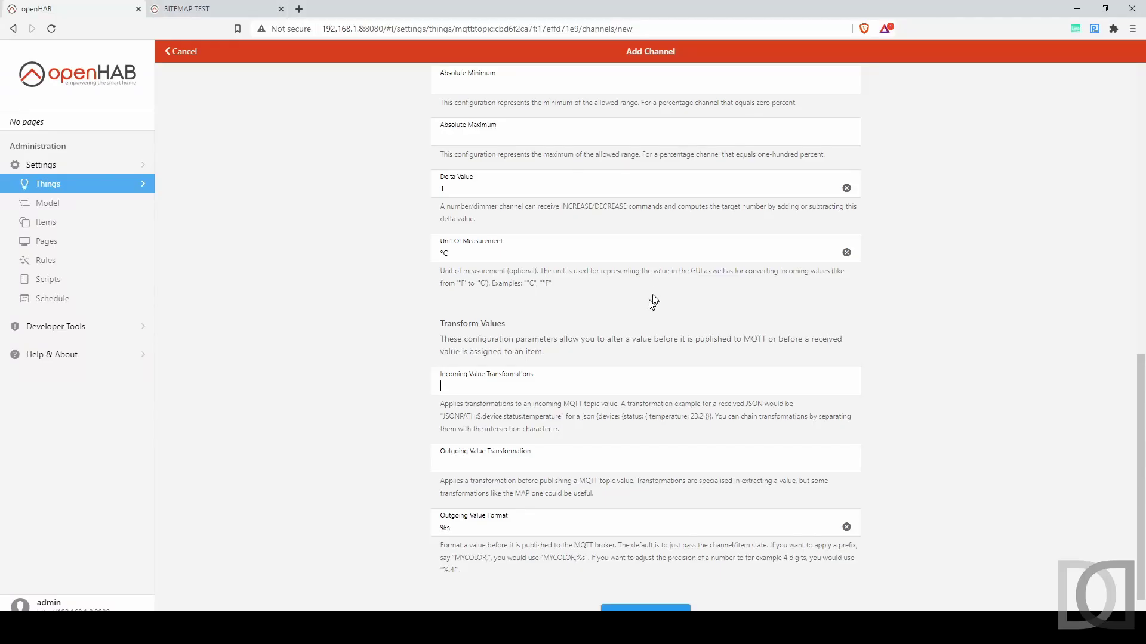
pyautogui.hotkey('ctrl', 'v')
pyautogui.write(':')
# Step: Give the channel the identifier "ChStudioTemp" and the label "Studio Temp Channel", and create it
pyautogui.scroll(-1, 554, 387)
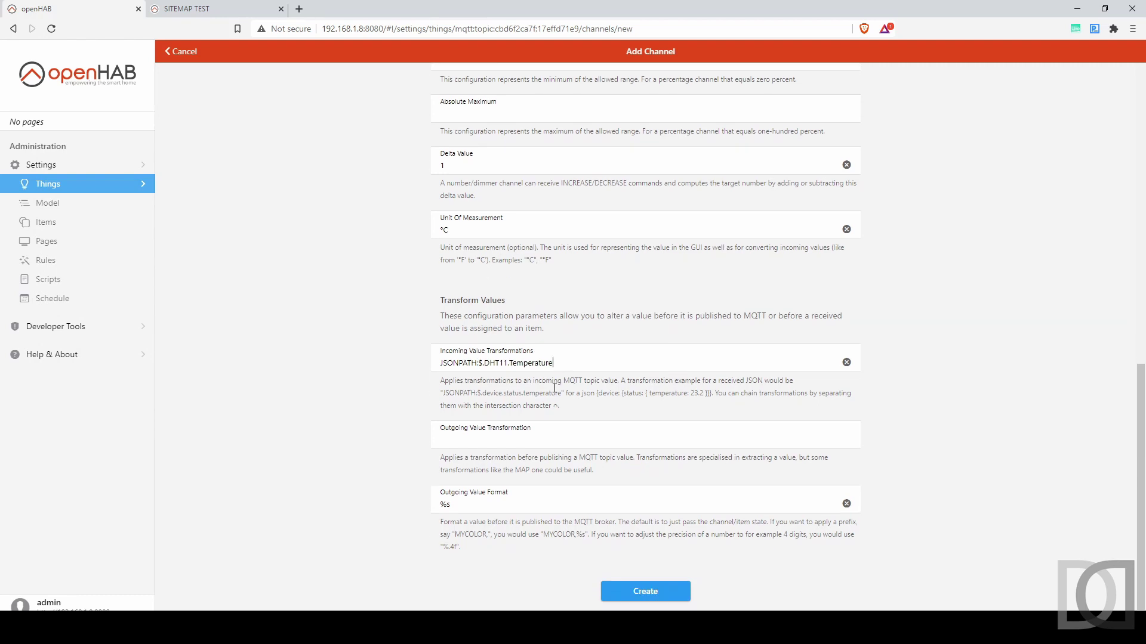
pyautogui.click(648, 602)
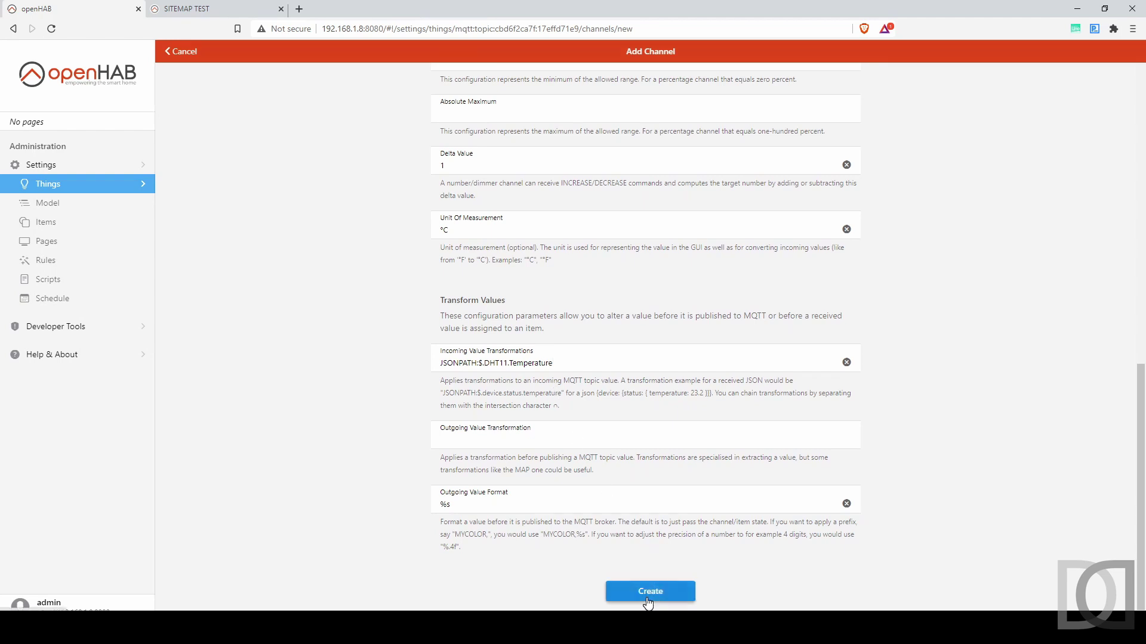
pyautogui.click(631, 353)
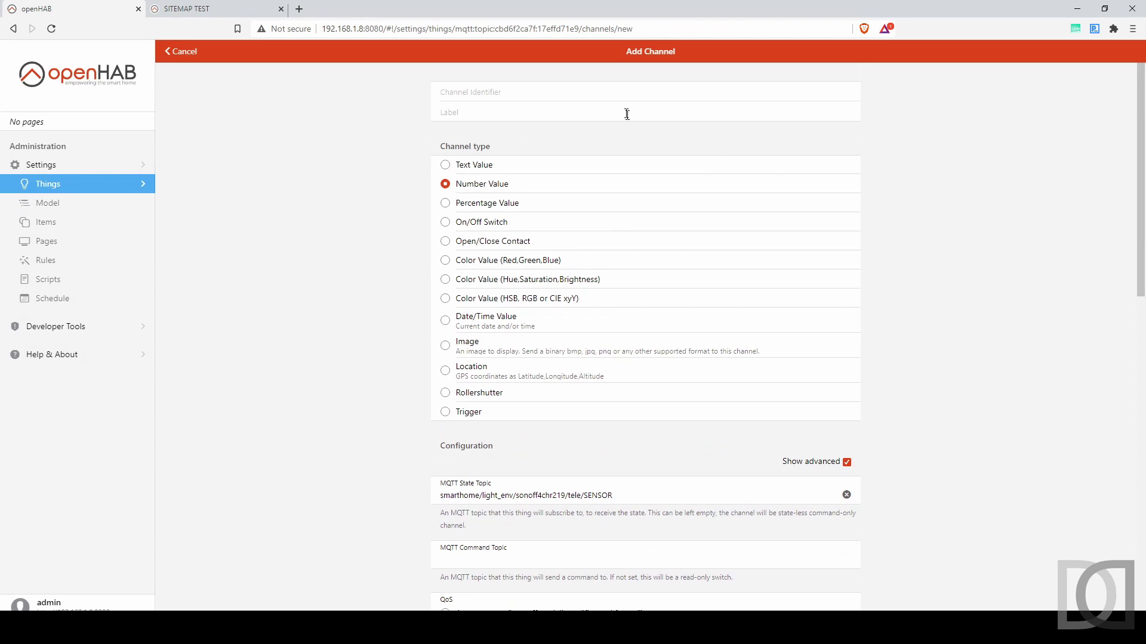
pyautogui.click(584, 99)
pyautogui.write('ChStudioTempo')
pyautogui.press('Tab')
pyautogui.write('Studio Temp Ch')
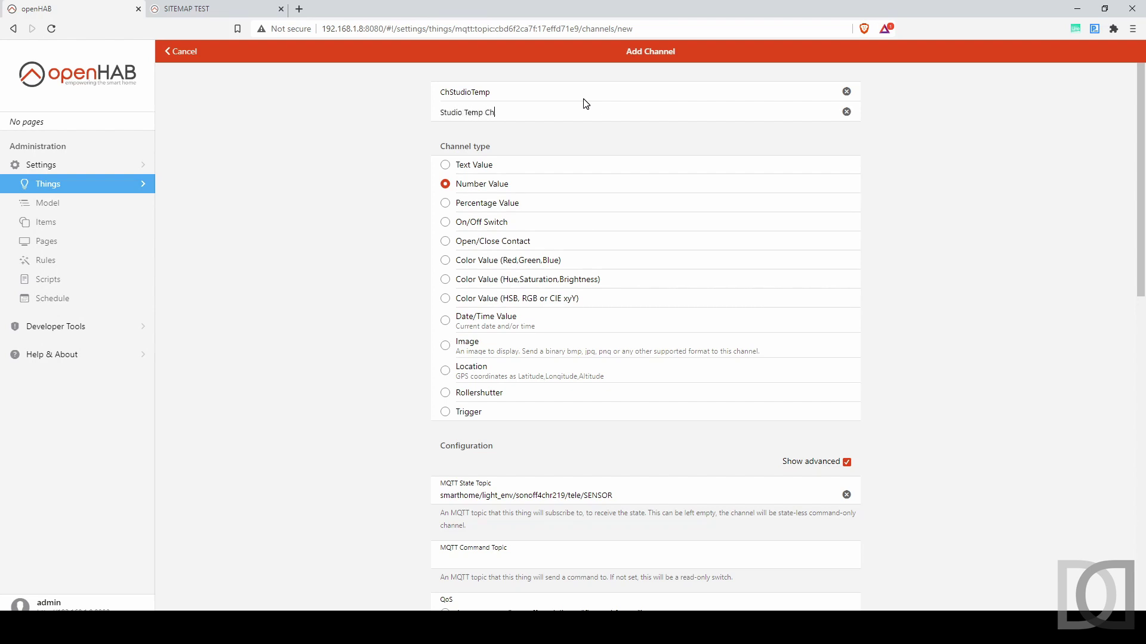
pyautogui.write('annel')
pyautogui.scroll(-15, 933, 354)
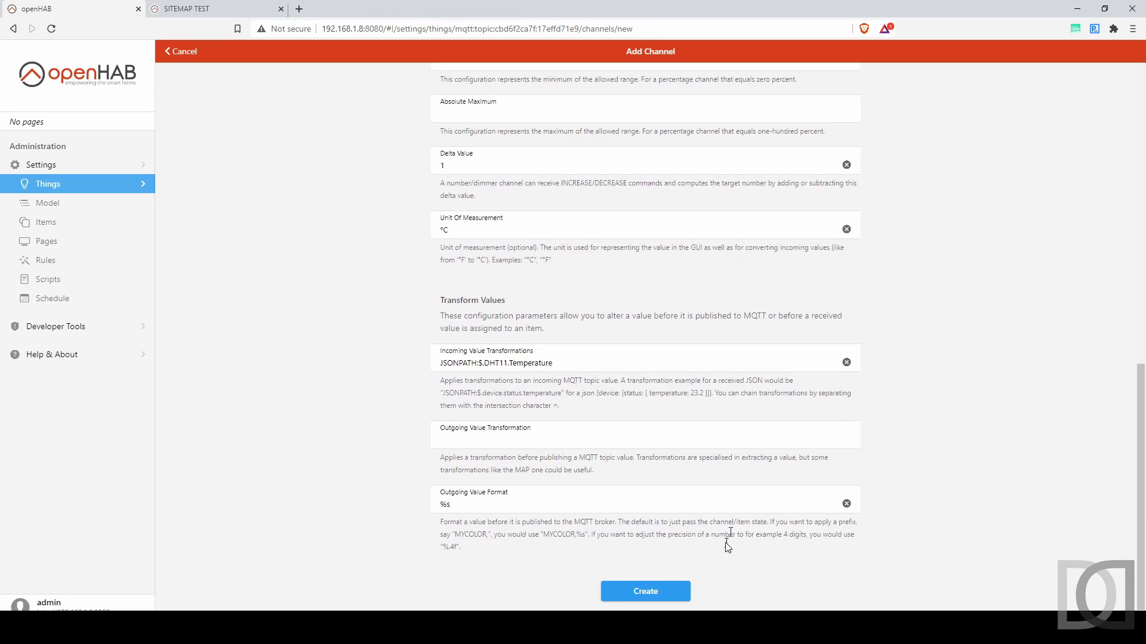
pyautogui.click(642, 592)
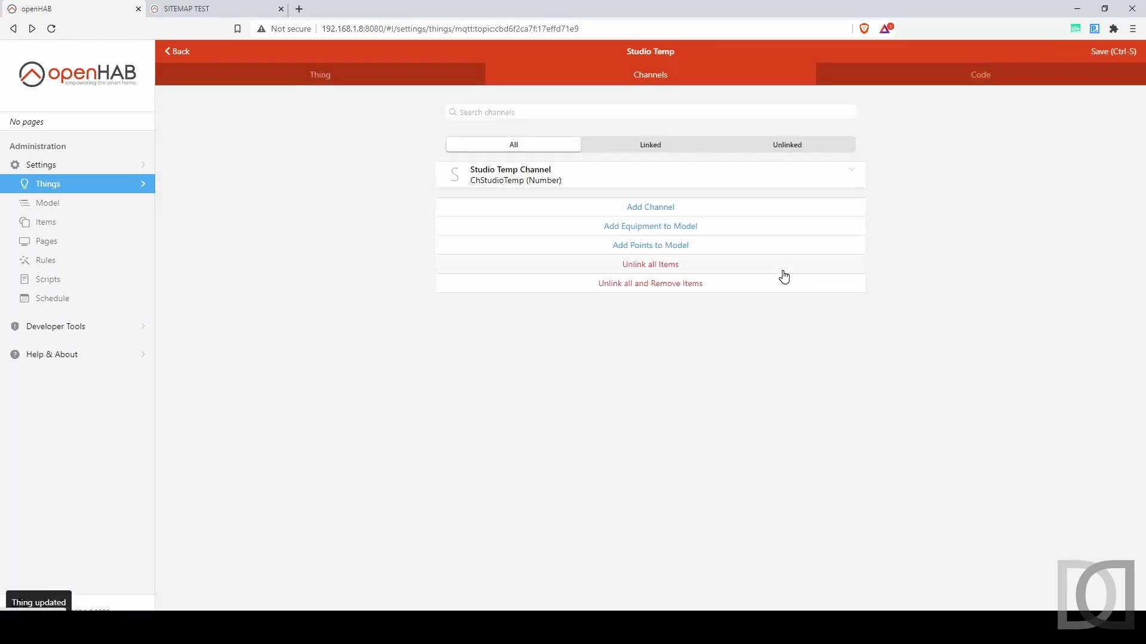
# Step: Start adding the Studio Temp thing to the model as equipment with the category "temperature"
pyautogui.click(661, 225)
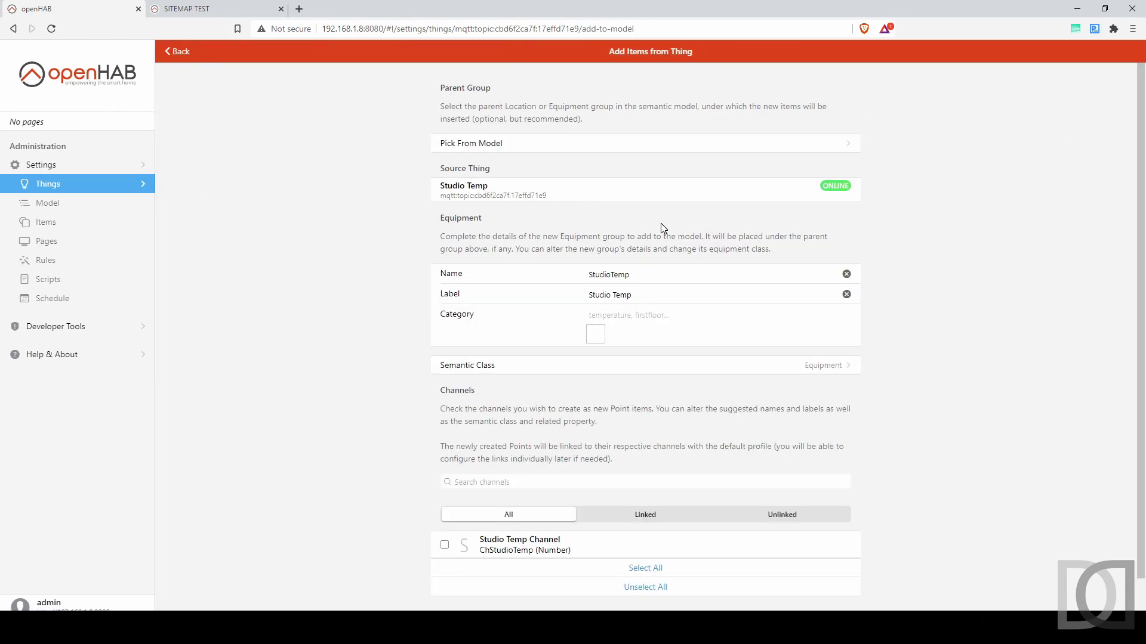
pyautogui.click(639, 315)
pyautogui.write('tempe')
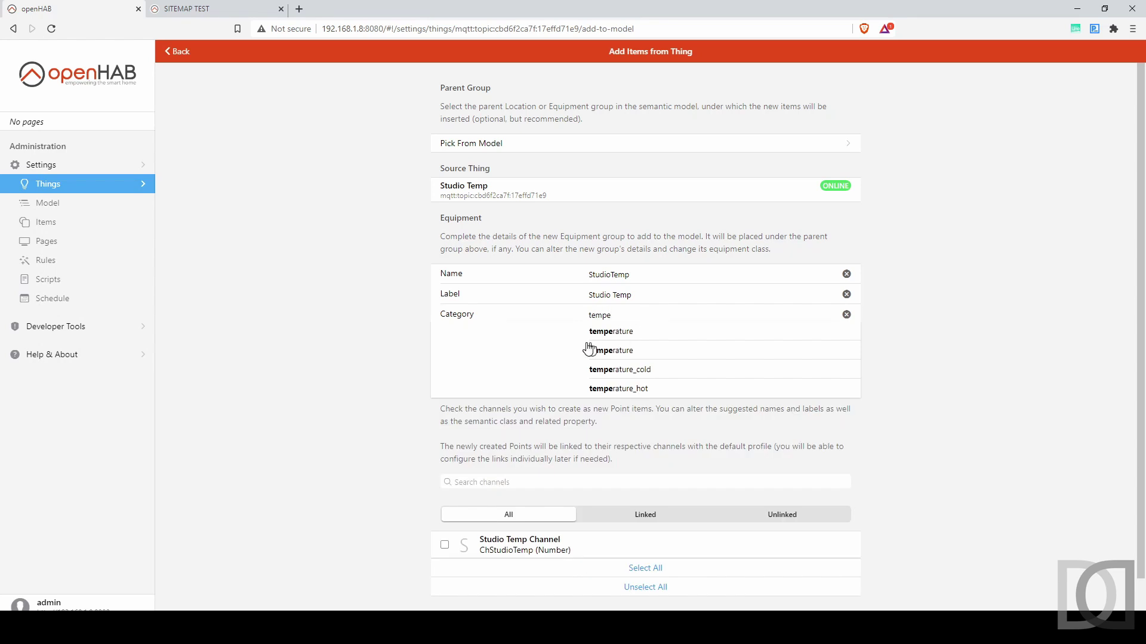
pyautogui.click(614, 332)
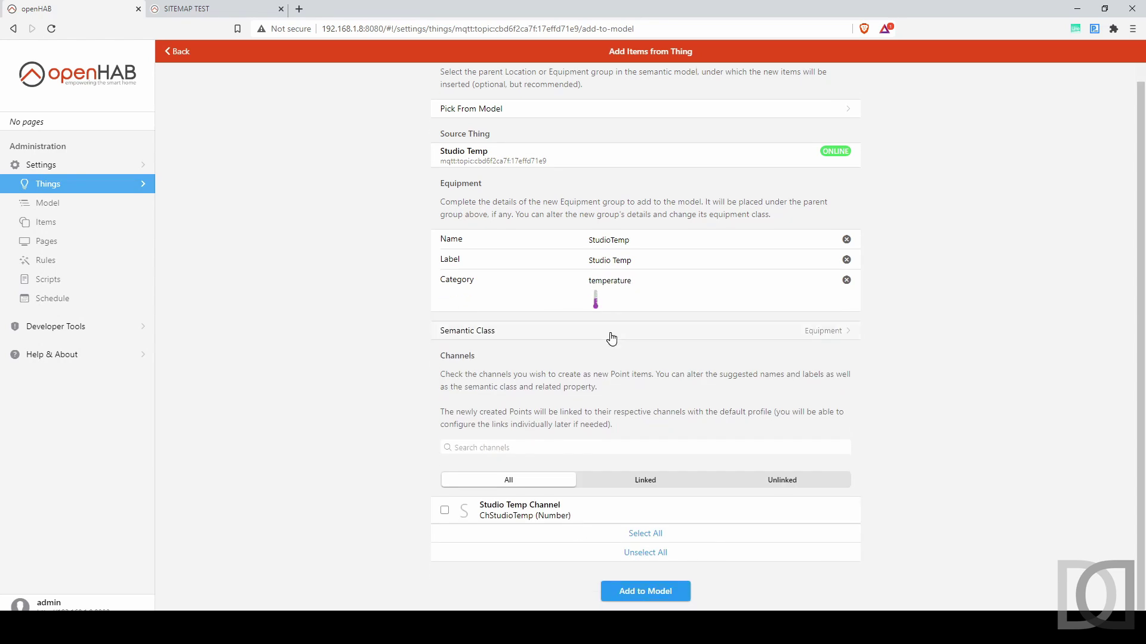
# Step: Look through the semantic classes available for the Studio Temp equipment and leave the selection as is
pyautogui.click(631, 340)
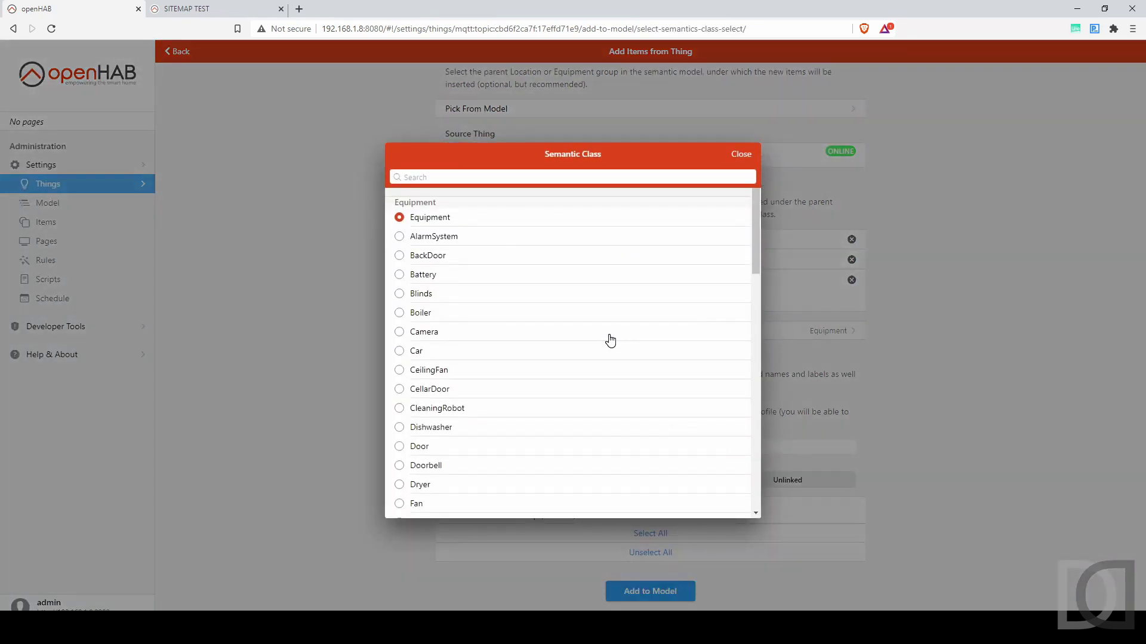
pyautogui.scroll(-2, 609, 339)
pyautogui.scroll(-8, 609, 340)
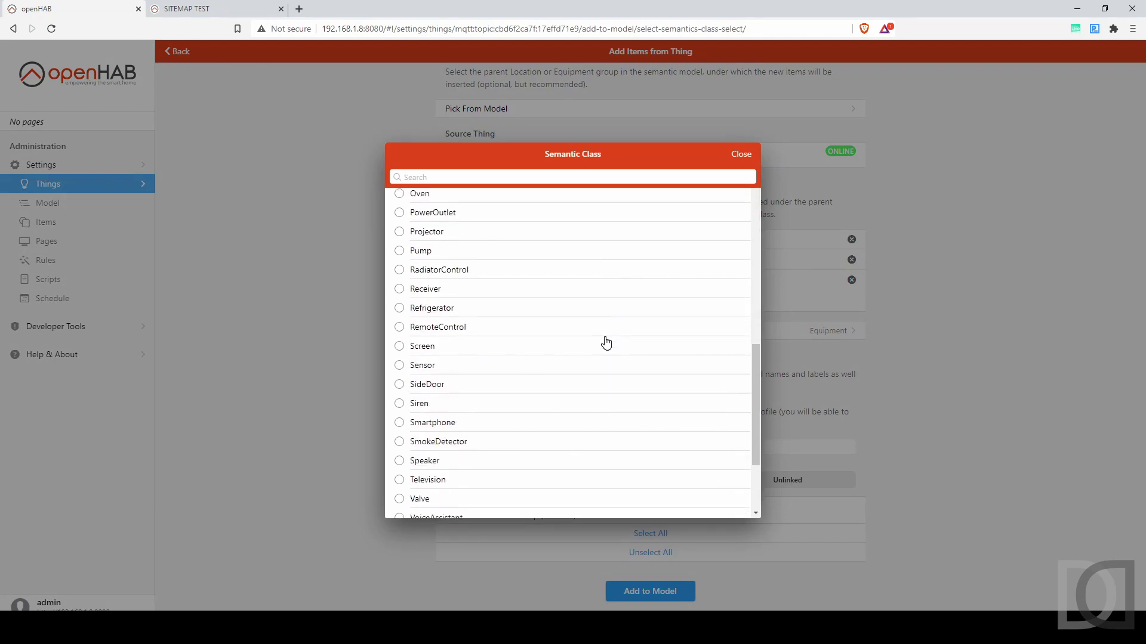
pyautogui.scroll(-2, 606, 343)
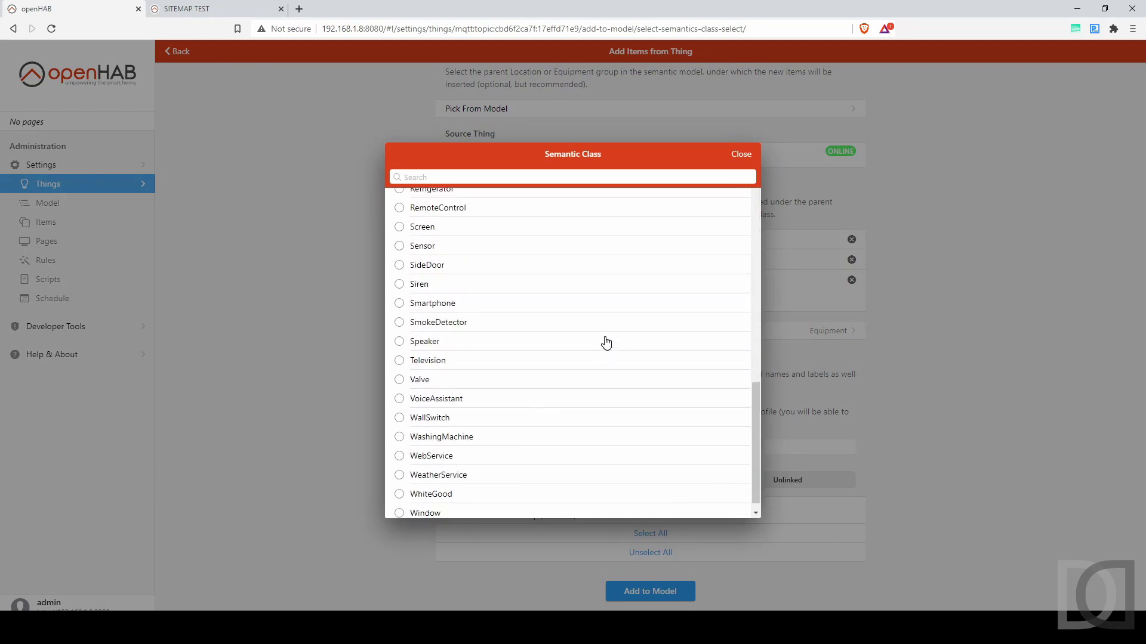
pyautogui.scroll(-1, 606, 343)
pyautogui.scroll(10, 606, 342)
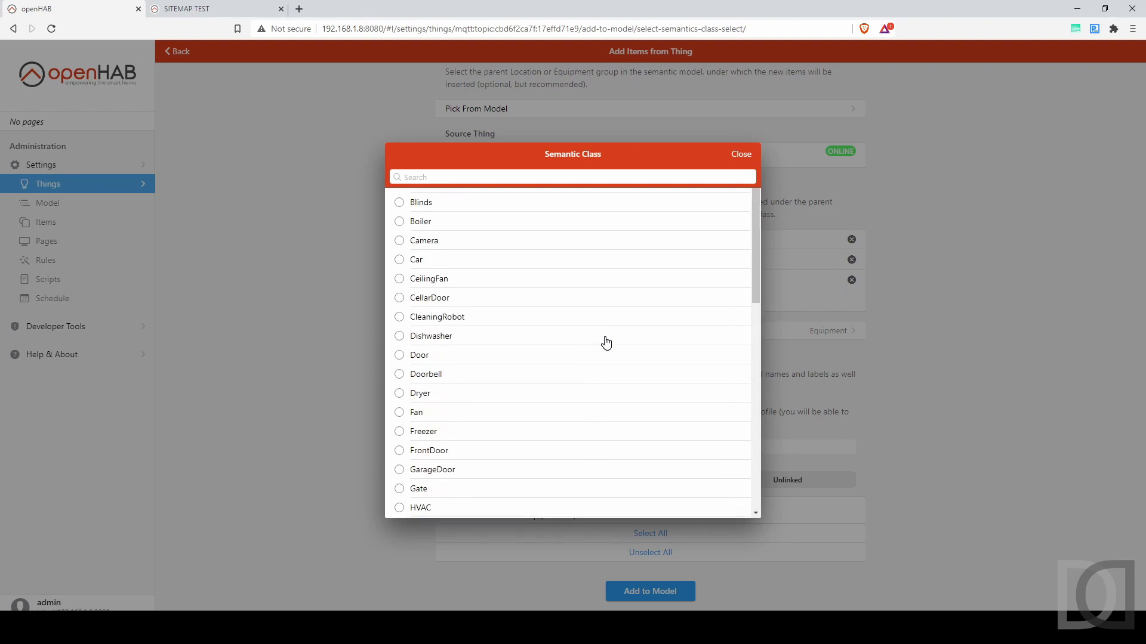
pyautogui.click(738, 157)
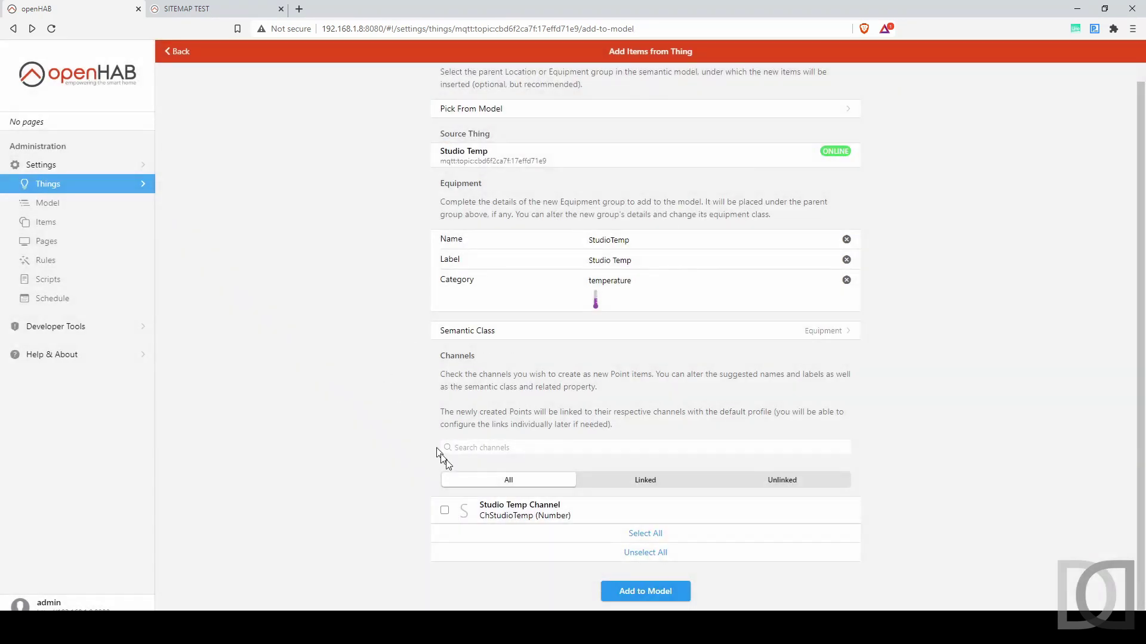
# Step: Include Studio Temp Channel as a point, with the type Number:Temperature and the category "temperature"
pyautogui.click(445, 511)
pyautogui.scroll(-3, 392, 467)
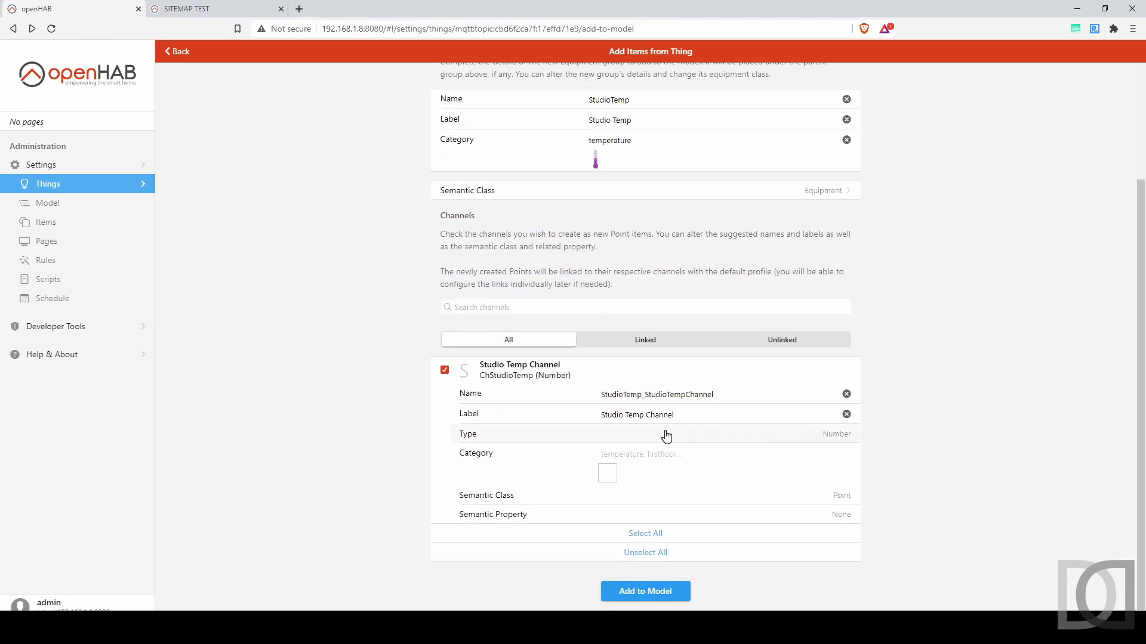
pyautogui.click(804, 435)
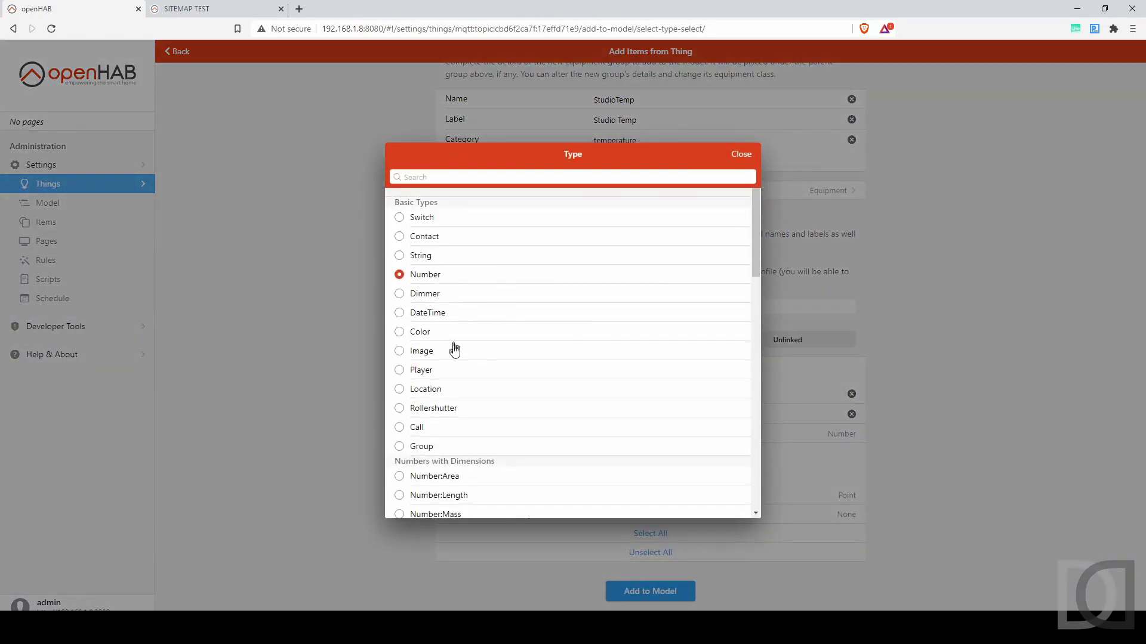
pyautogui.scroll(-3, 451, 349)
pyautogui.click(436, 393)
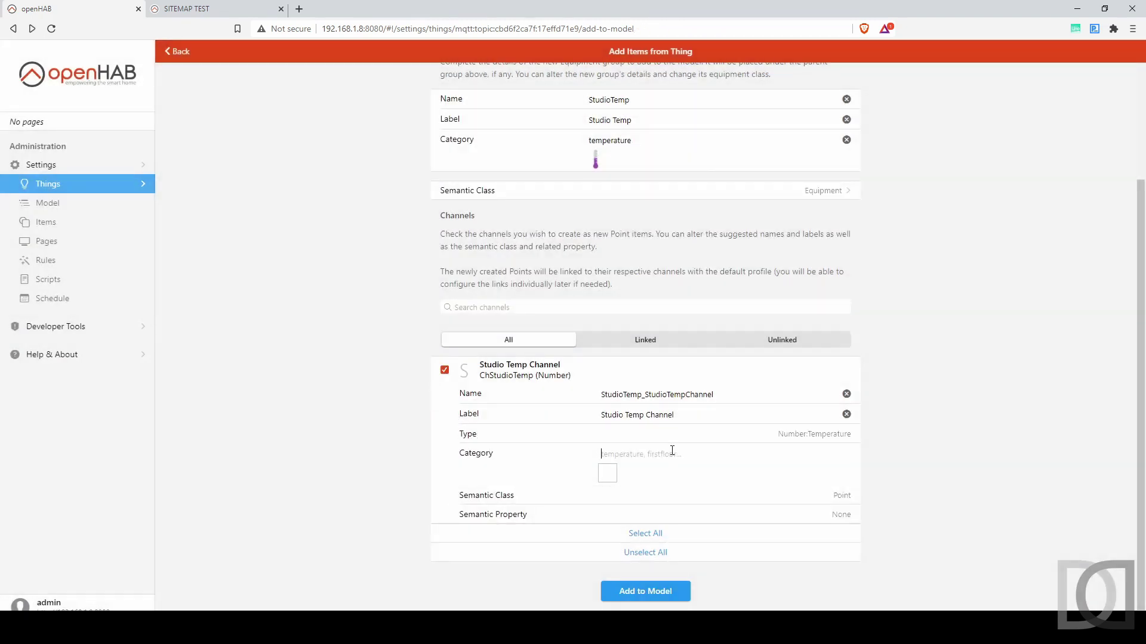
pyautogui.write('temp')
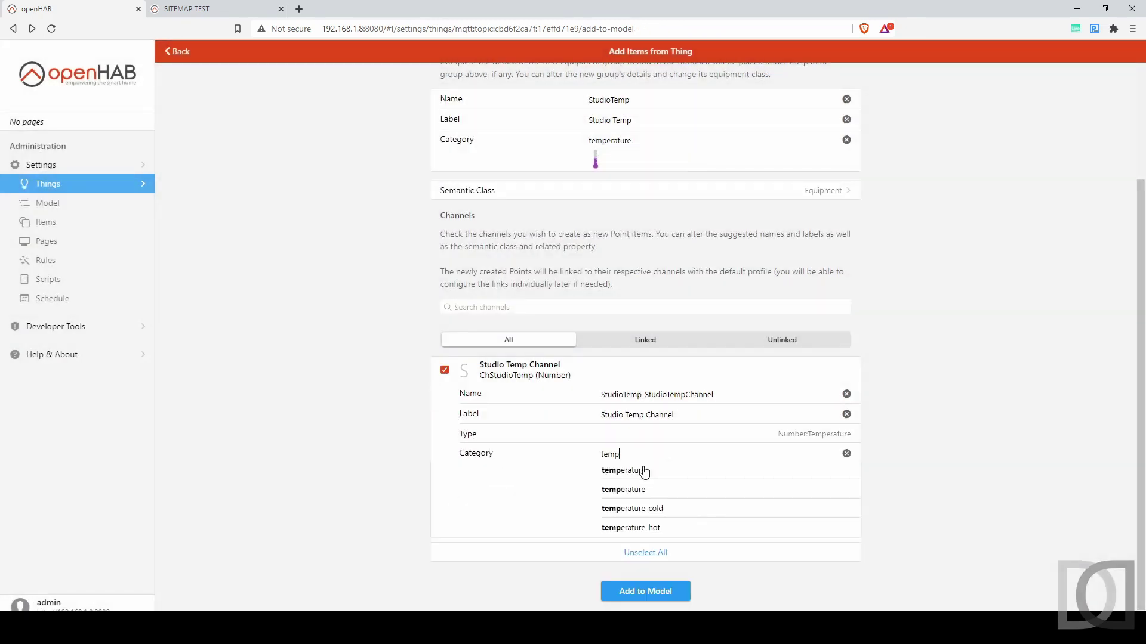
pyautogui.click(644, 470)
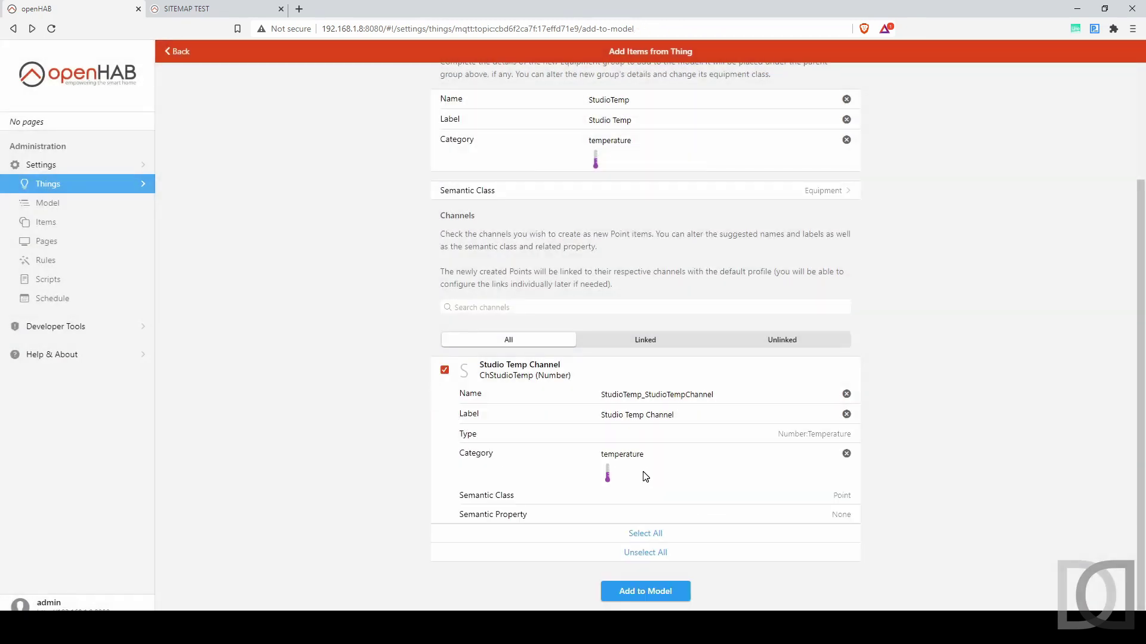
# Step: Set the point's semantic class to Measurement and its semantic property to Temperature, and add the equipment to the model
pyautogui.click(840, 497)
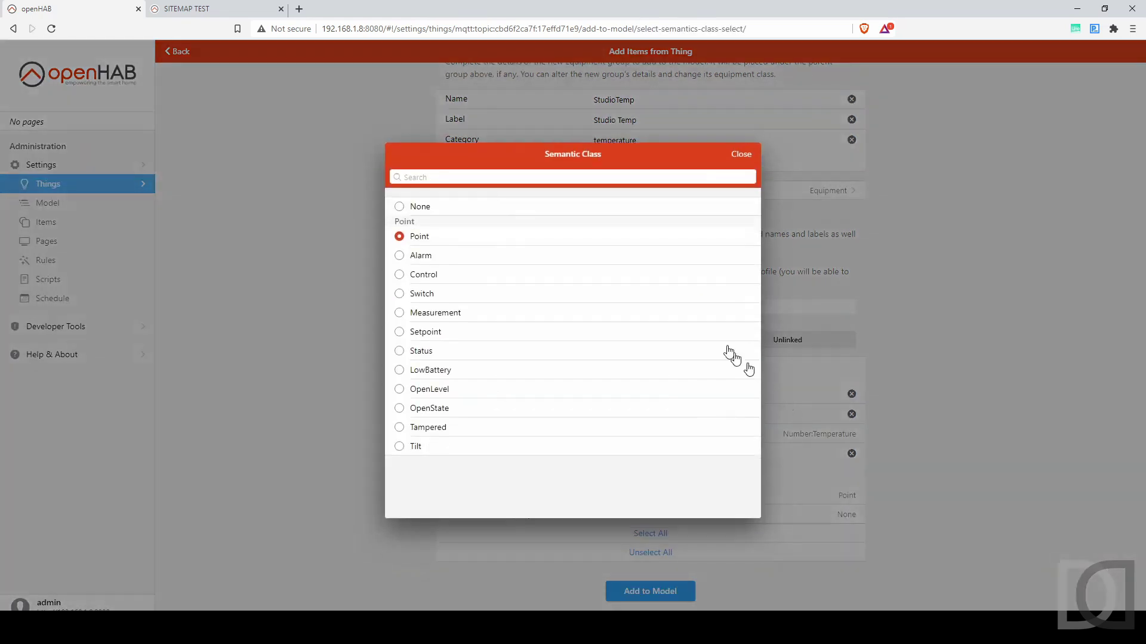
pyautogui.click(438, 319)
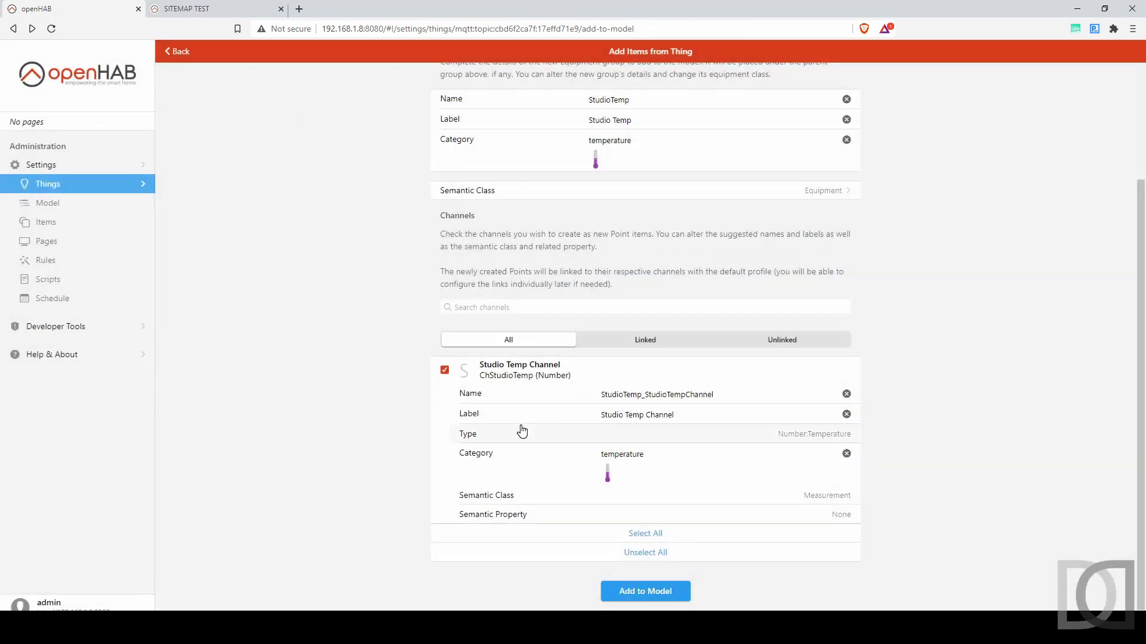
pyautogui.click(844, 515)
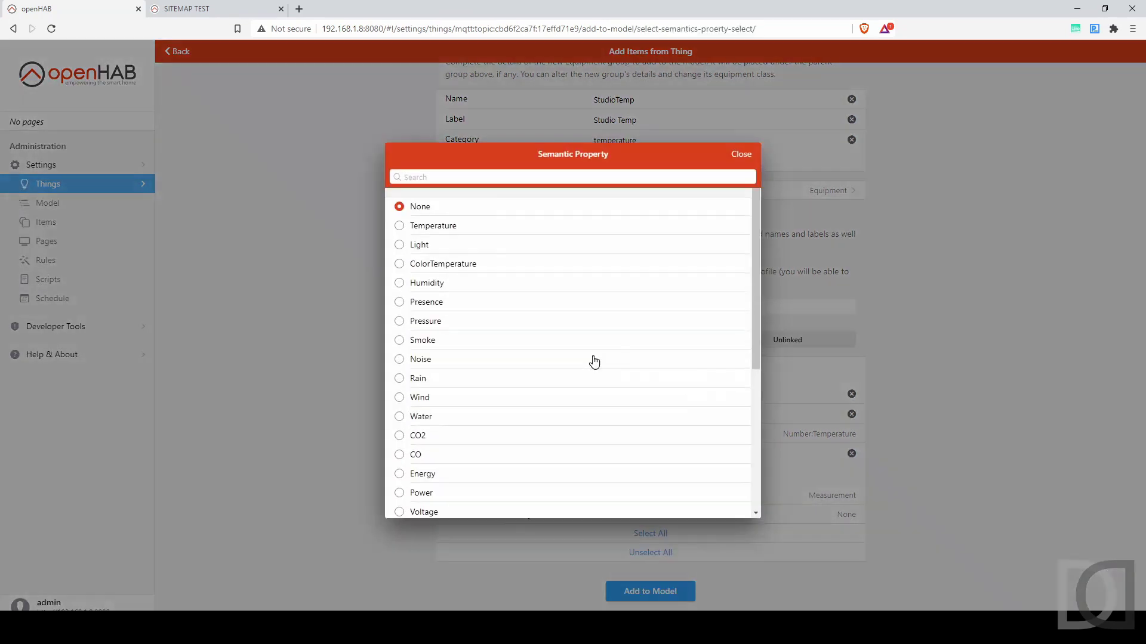
pyautogui.click(441, 230)
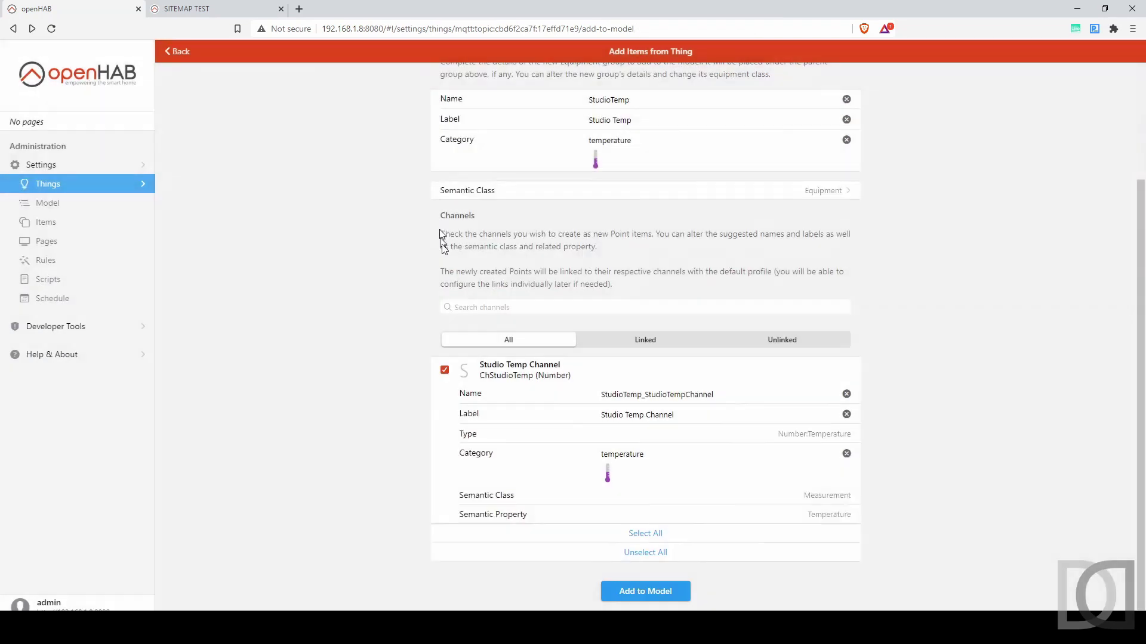
pyautogui.click(655, 592)
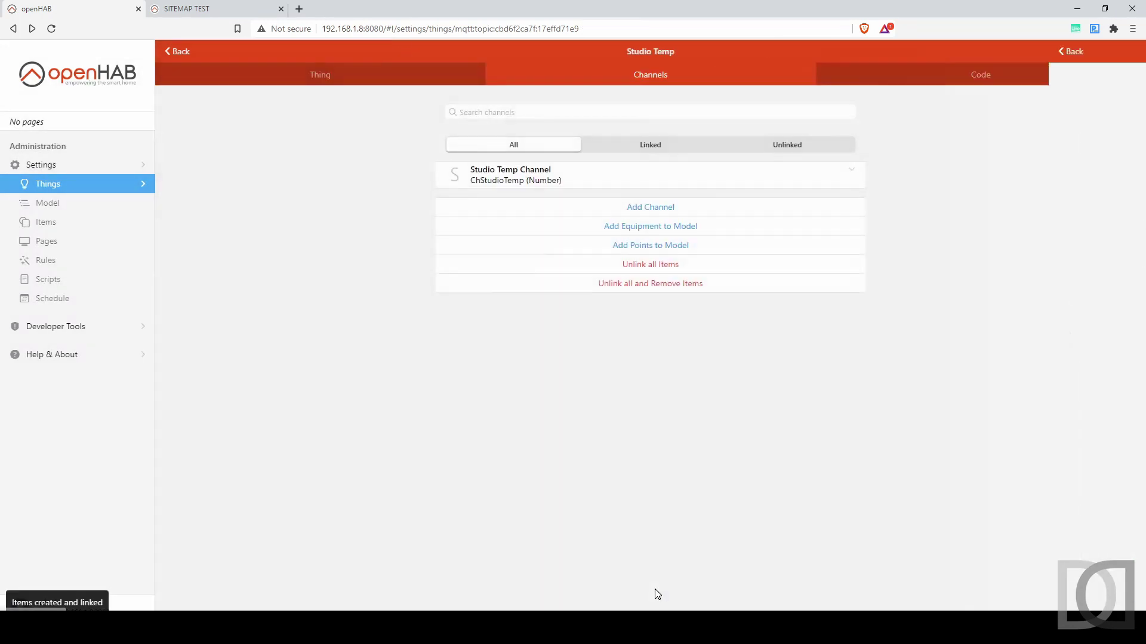
# Step: Open the item link of Studio Temp Channel and compare its state with the Studio temperature in the SITEMAP TEST page
pyautogui.click(850, 173)
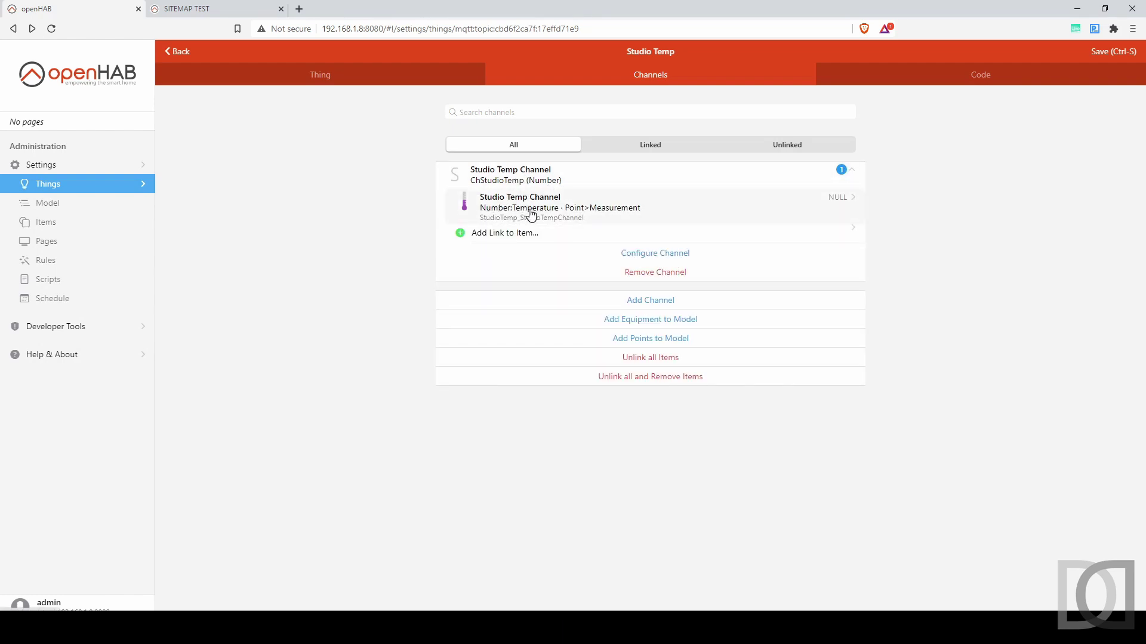
pyautogui.click(531, 213)
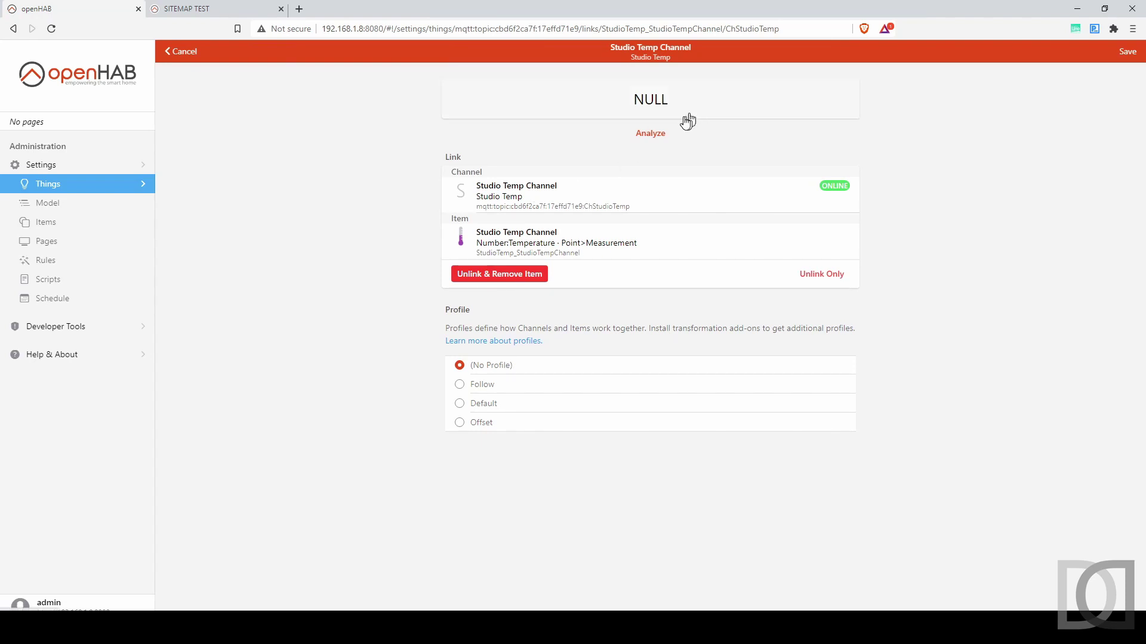
pyautogui.click(211, 9)
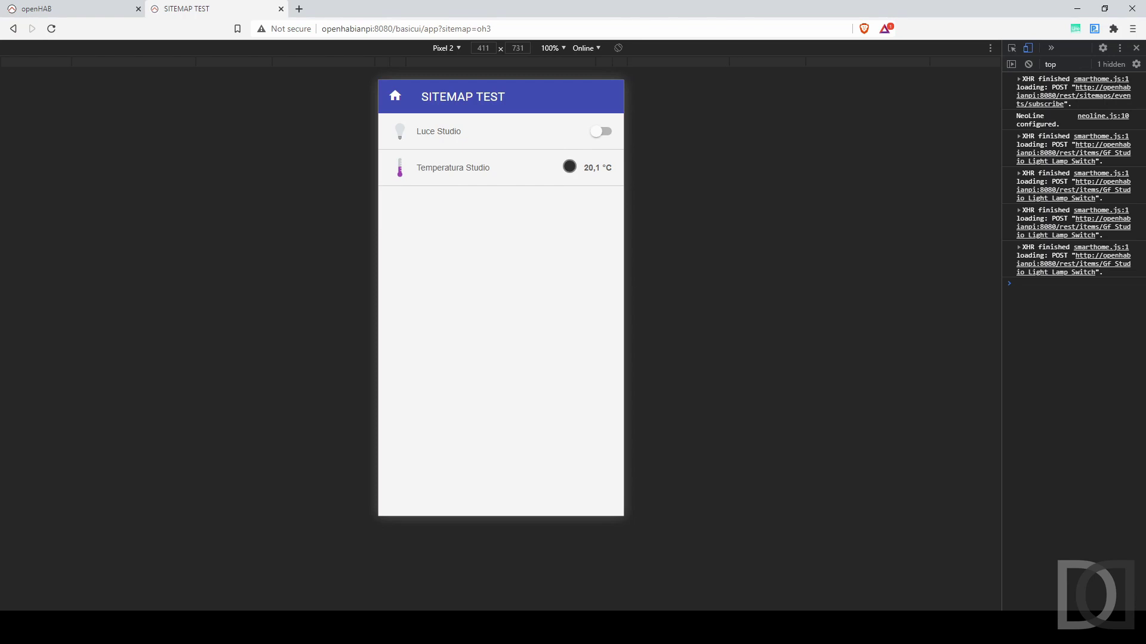
pyautogui.click(79, 10)
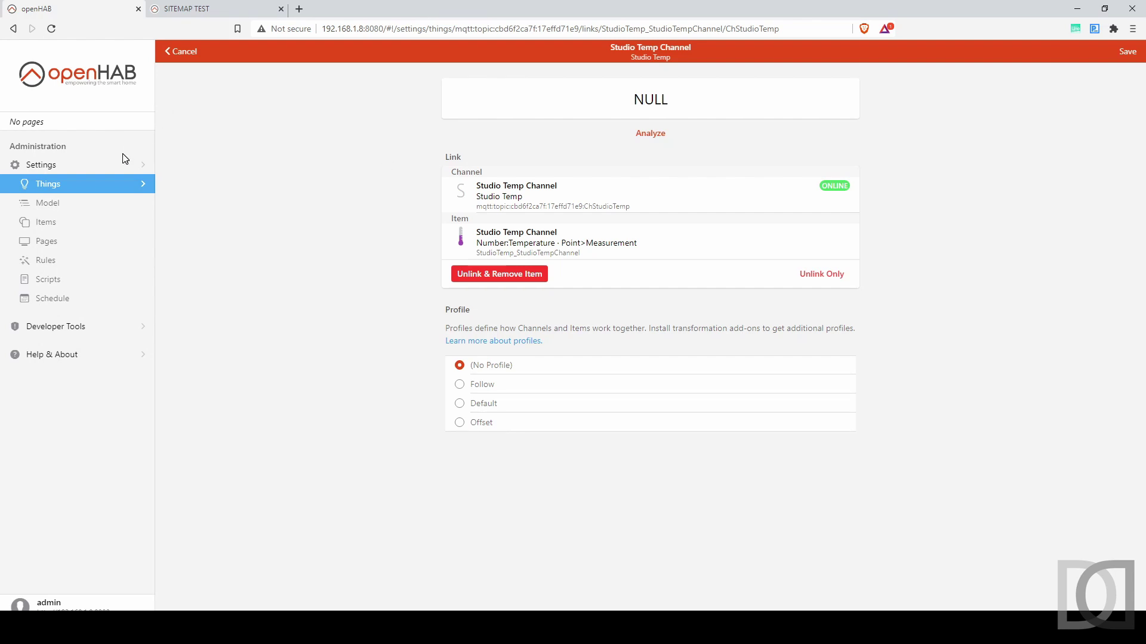
# Step: Install the JSONPath Transformation add-on
pyautogui.click(100, 167)
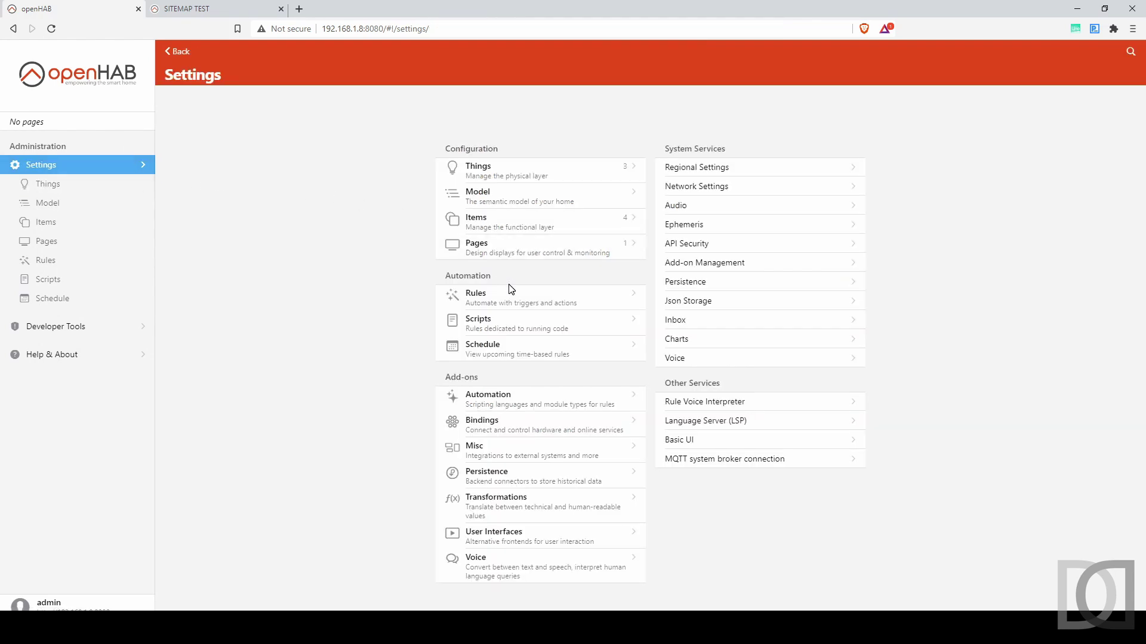
pyautogui.click(515, 510)
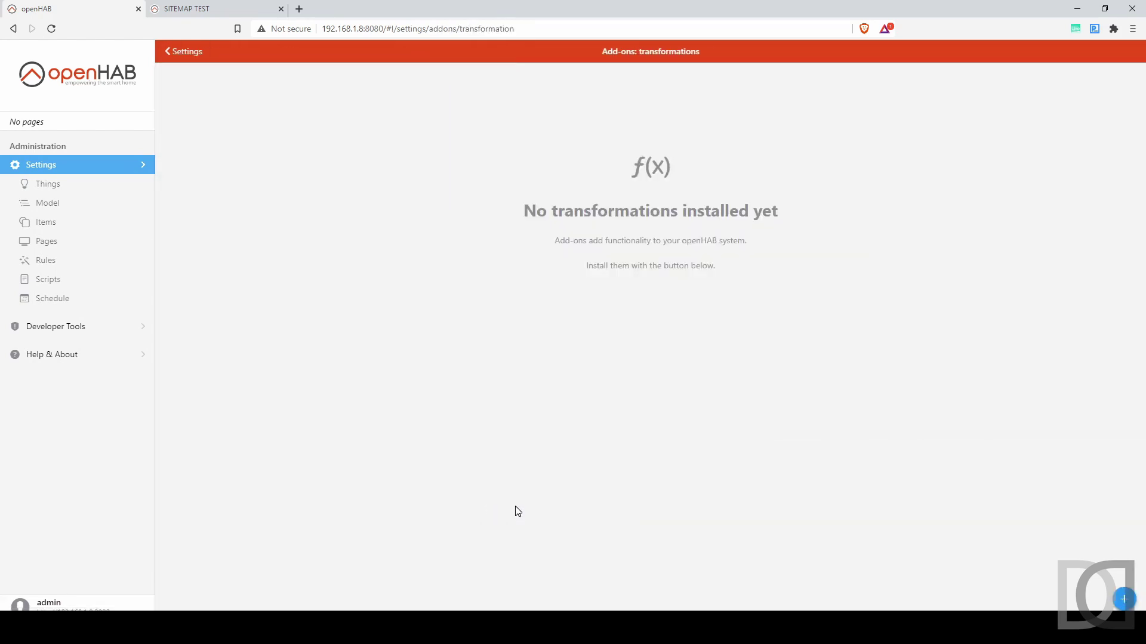
pyautogui.click(1124, 600)
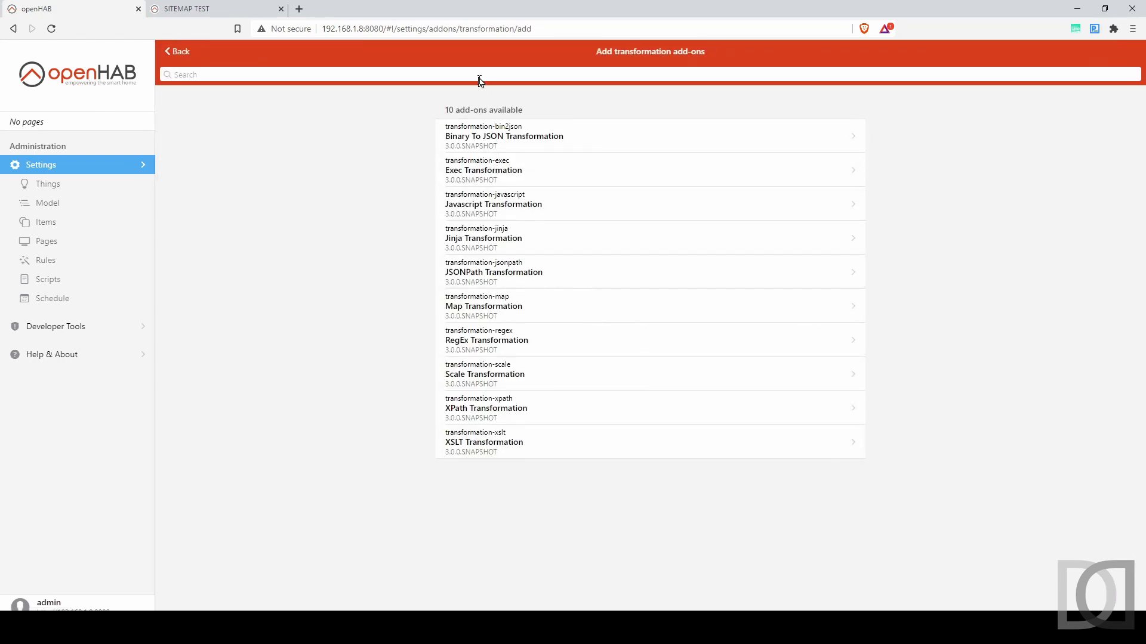
pyautogui.click(487, 280)
pyautogui.click(574, 569)
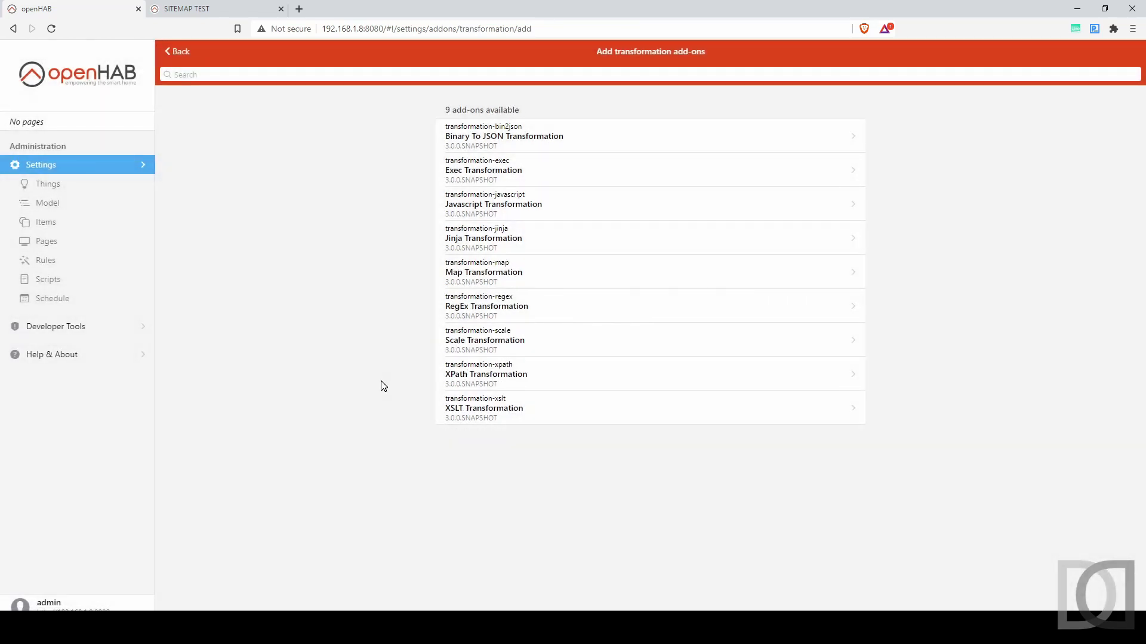
# Step: Open the item link of the Studio Temp thing's channel and compare its state with the refreshed SITEMAP TEST page
pyautogui.click(48, 187)
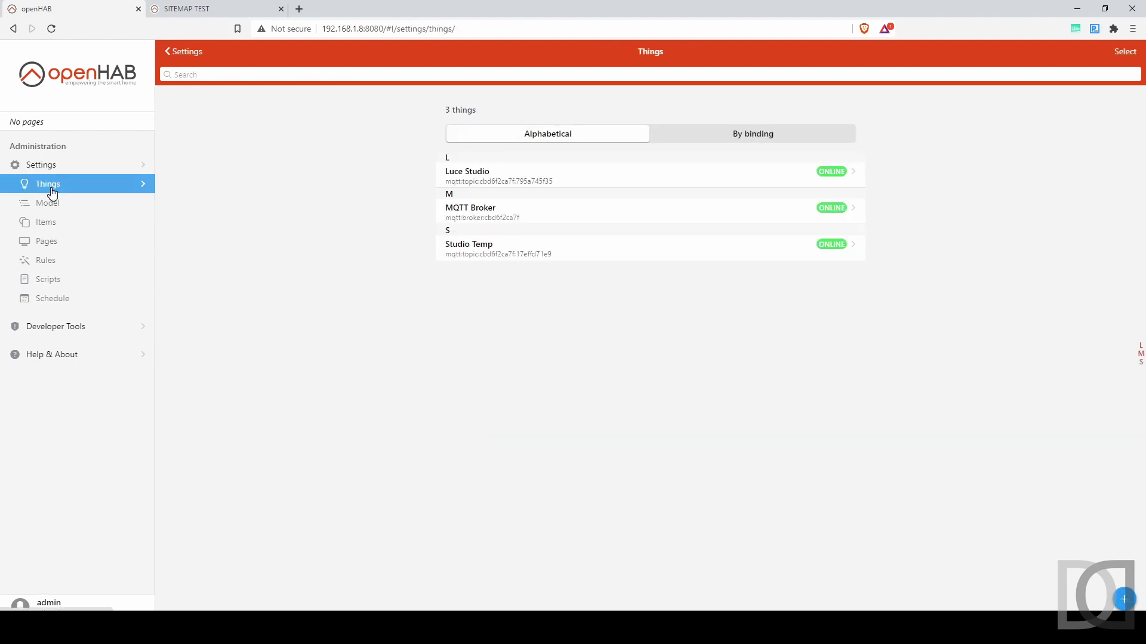
pyautogui.click(514, 252)
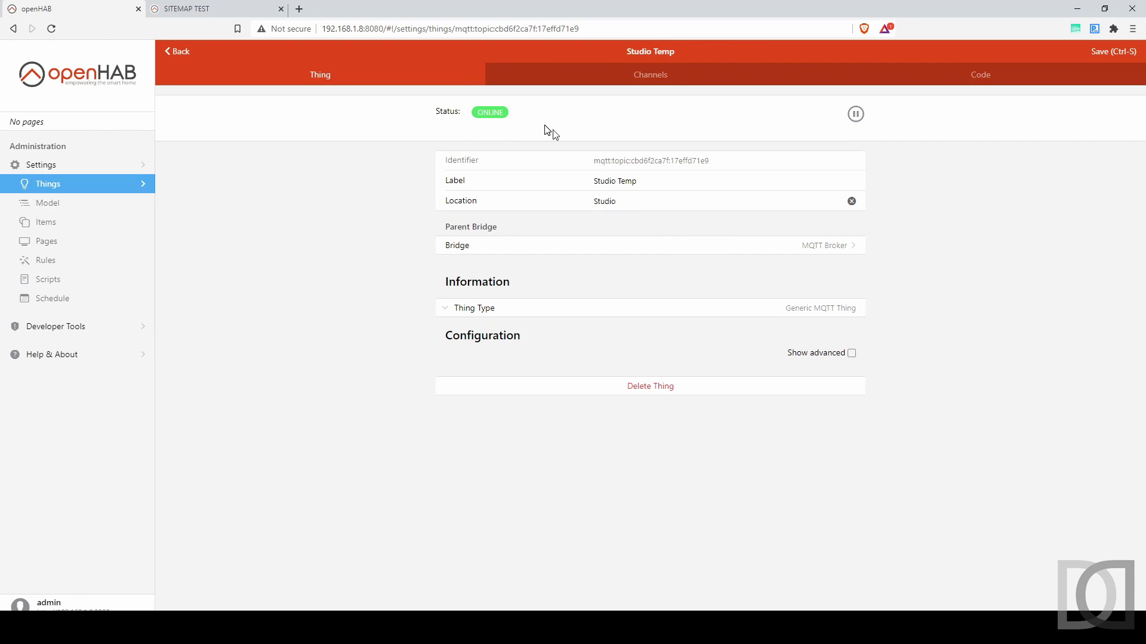
pyautogui.click(631, 79)
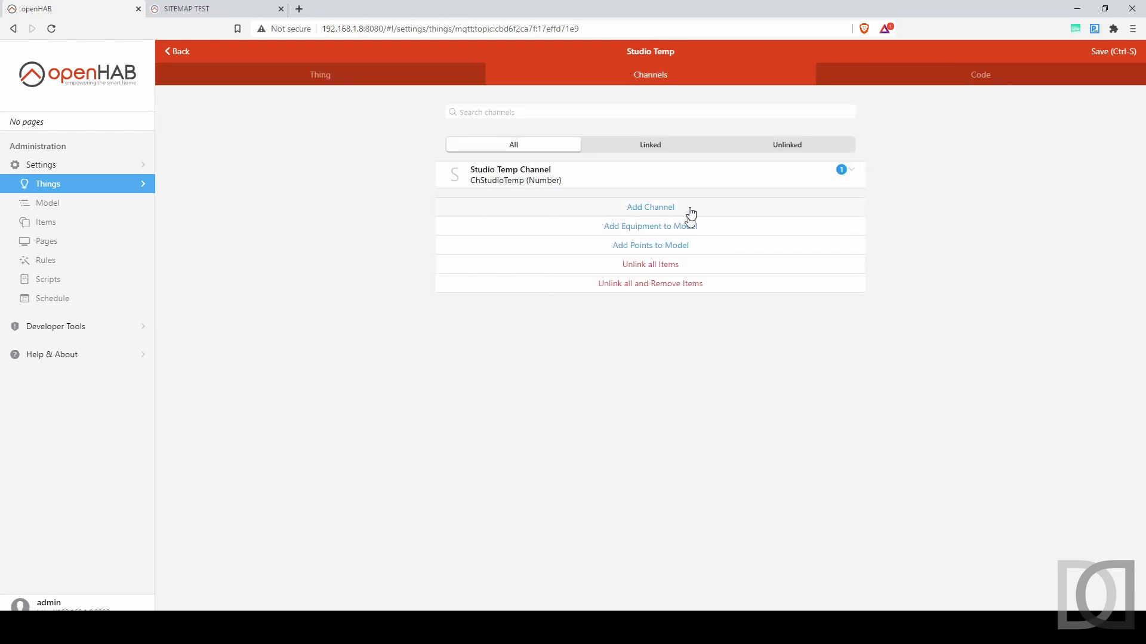
pyautogui.click(692, 182)
pyautogui.click(613, 205)
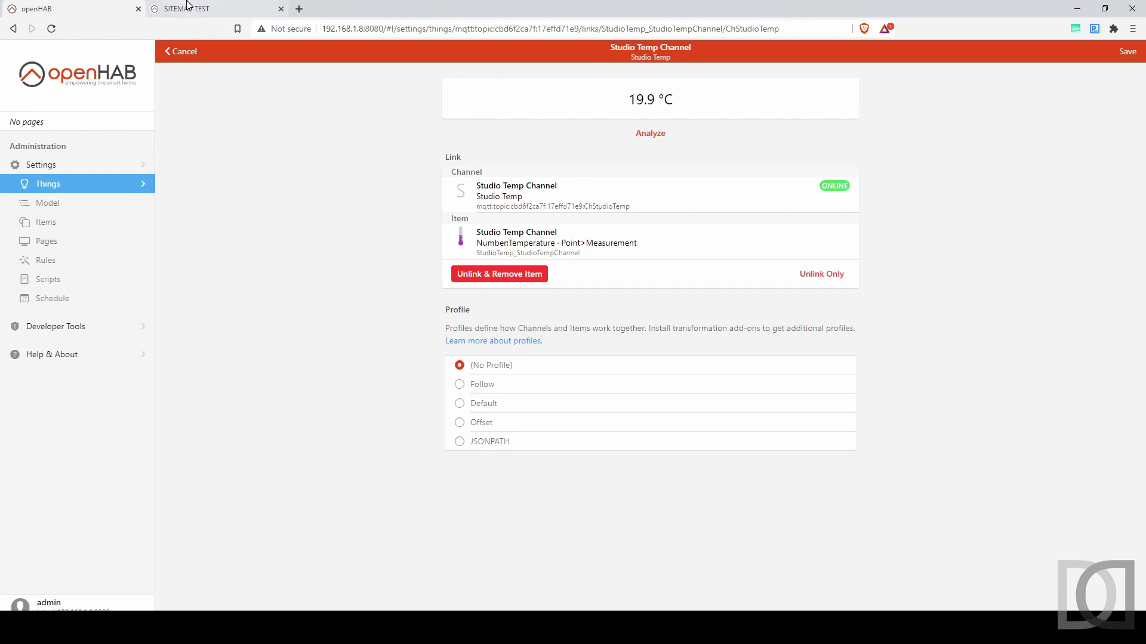
pyautogui.click(187, 6)
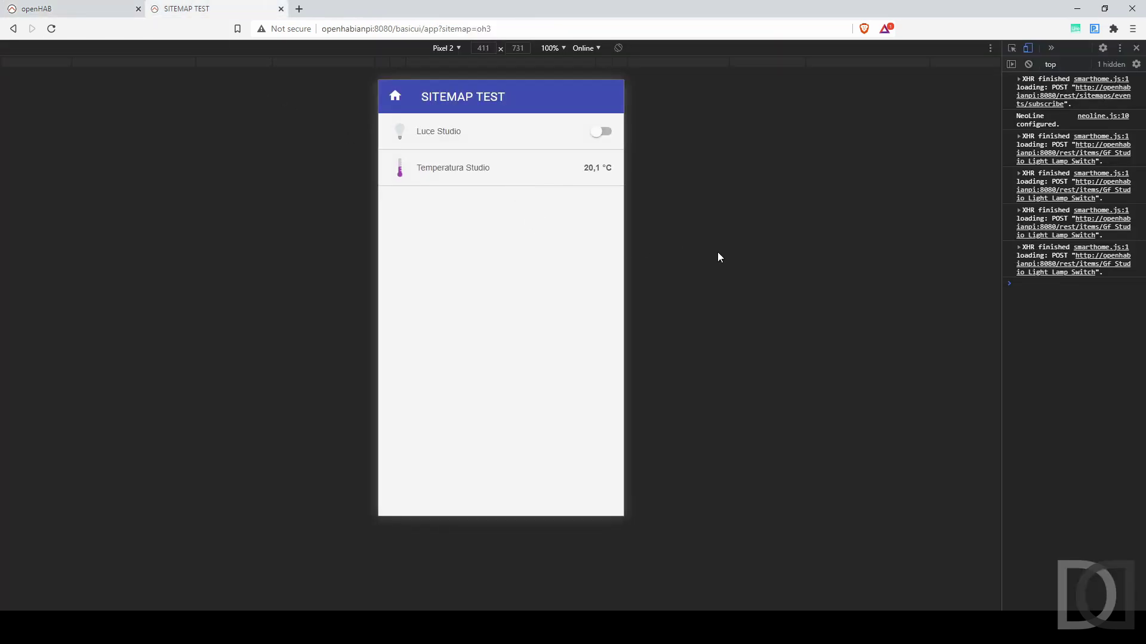
pyautogui.press('F5')
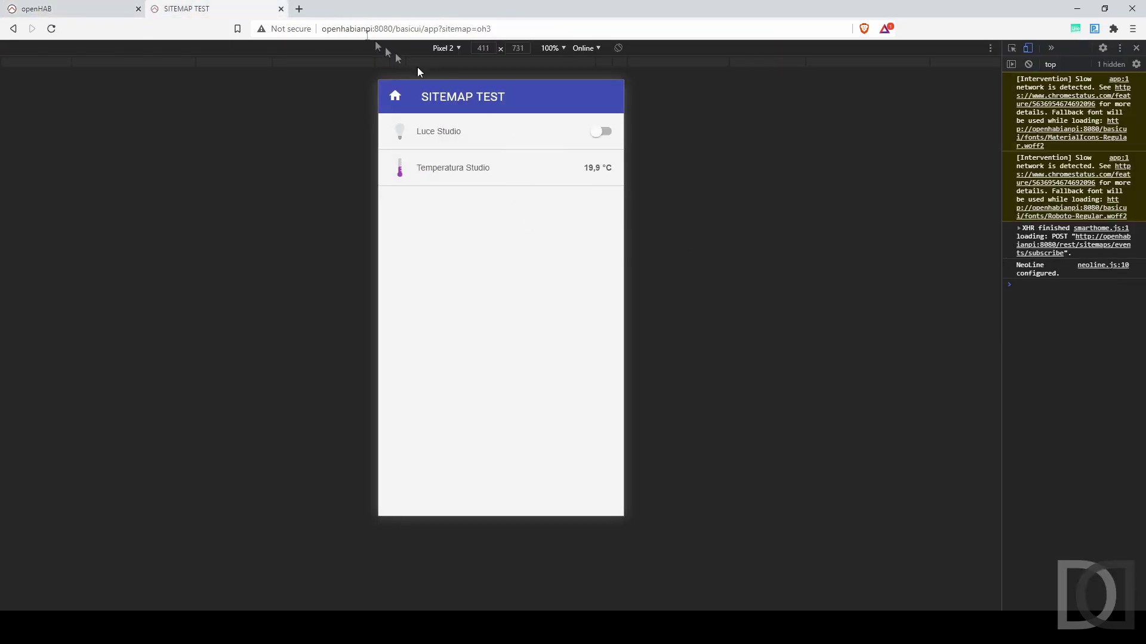
# Step: Return to openHAB and review the semantic model and the items list
pyautogui.click(47, 10)
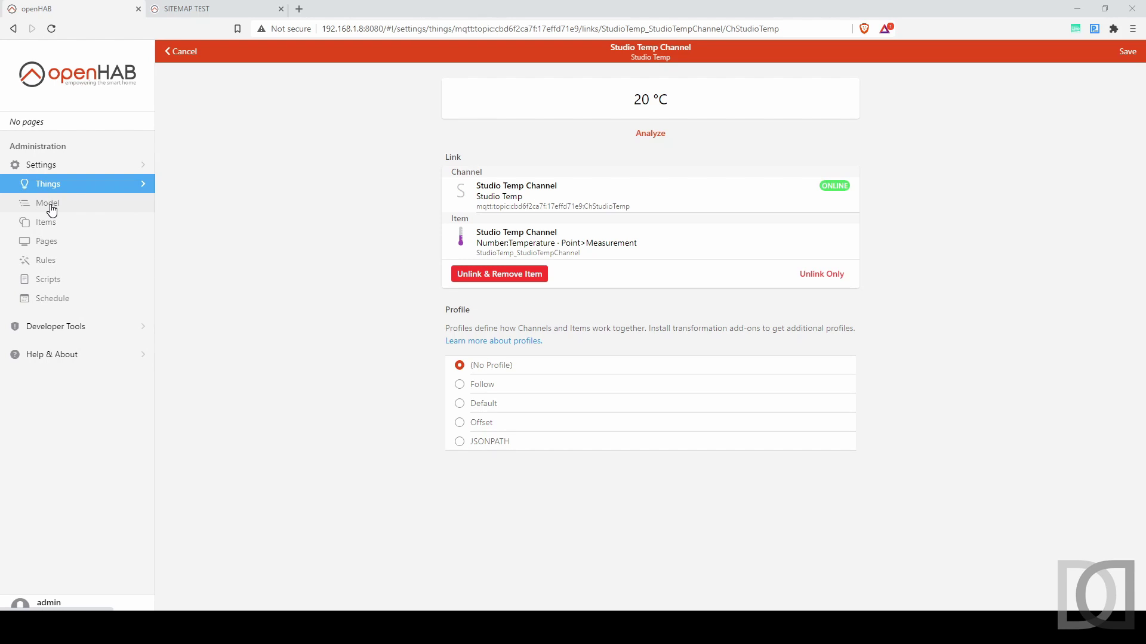
pyautogui.click(50, 205)
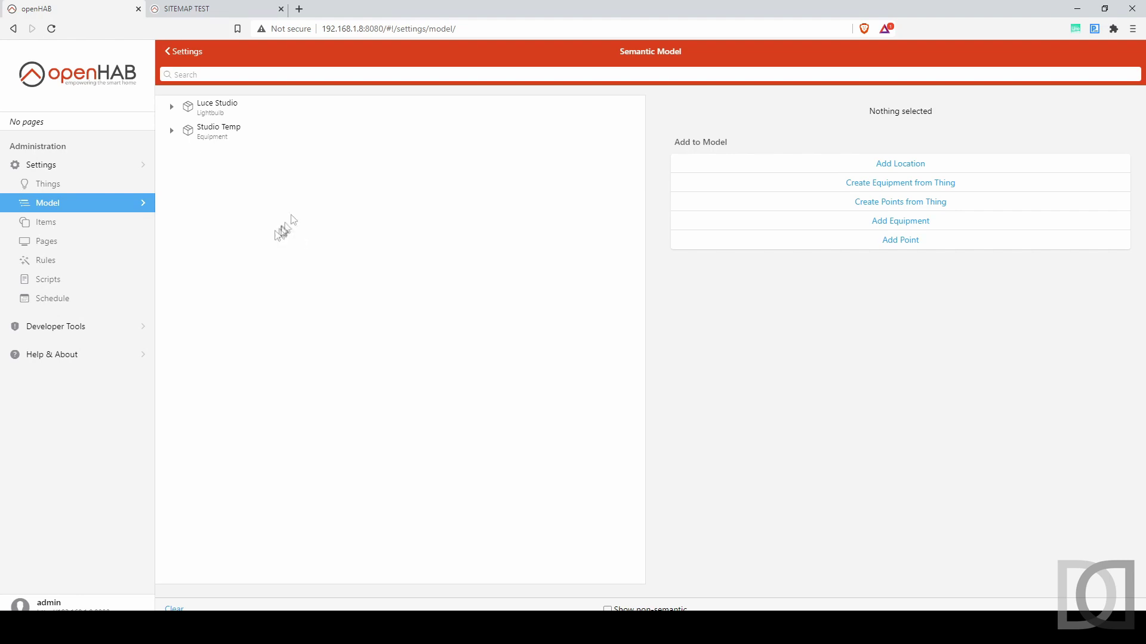
pyautogui.click(46, 224)
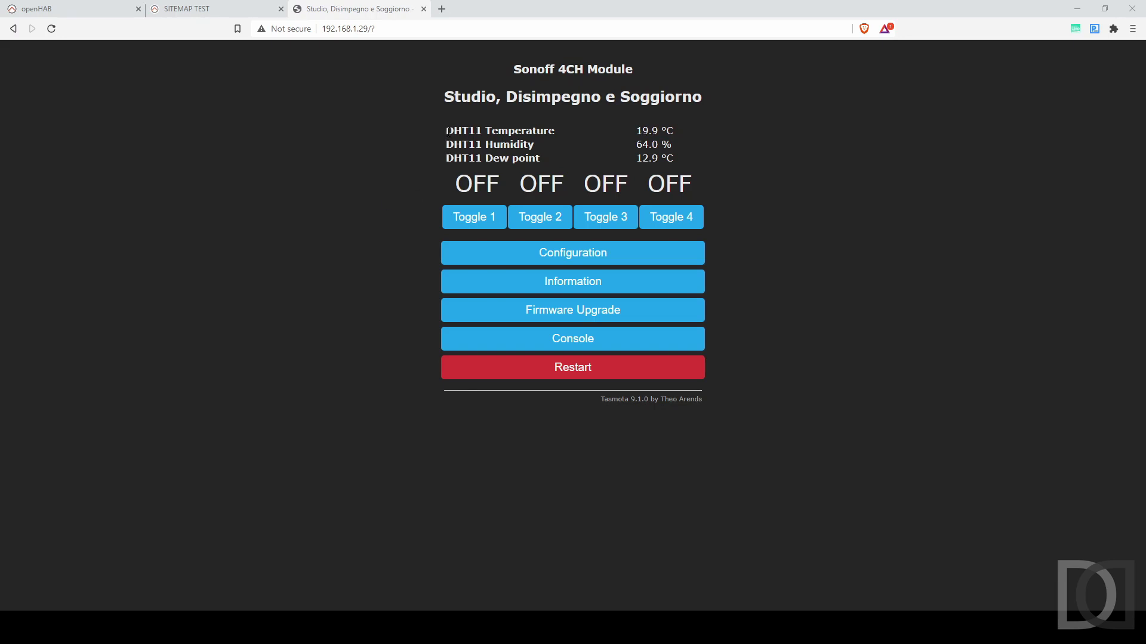
# Step: Check the DHT11 sensor name and its GPIO assignment in the Tasmota module configuration of the Sonoff 4CH, and return to its main menu
pyautogui.moveTo(446, 130); pyautogui.dragTo(479, 132)
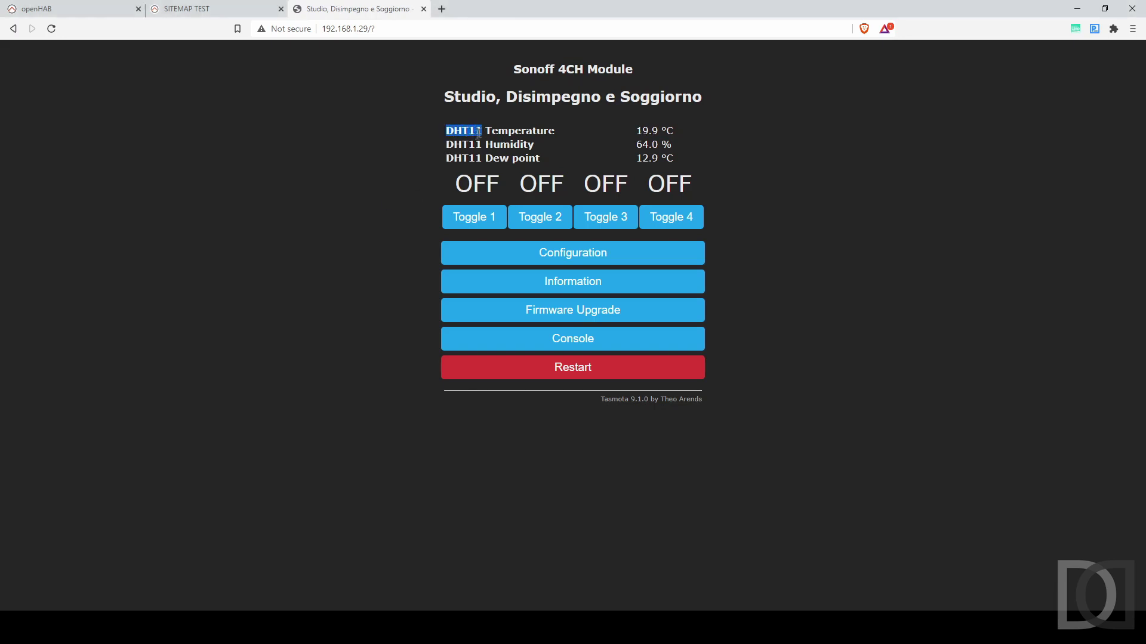
pyautogui.click(422, 168)
pyautogui.click(537, 260)
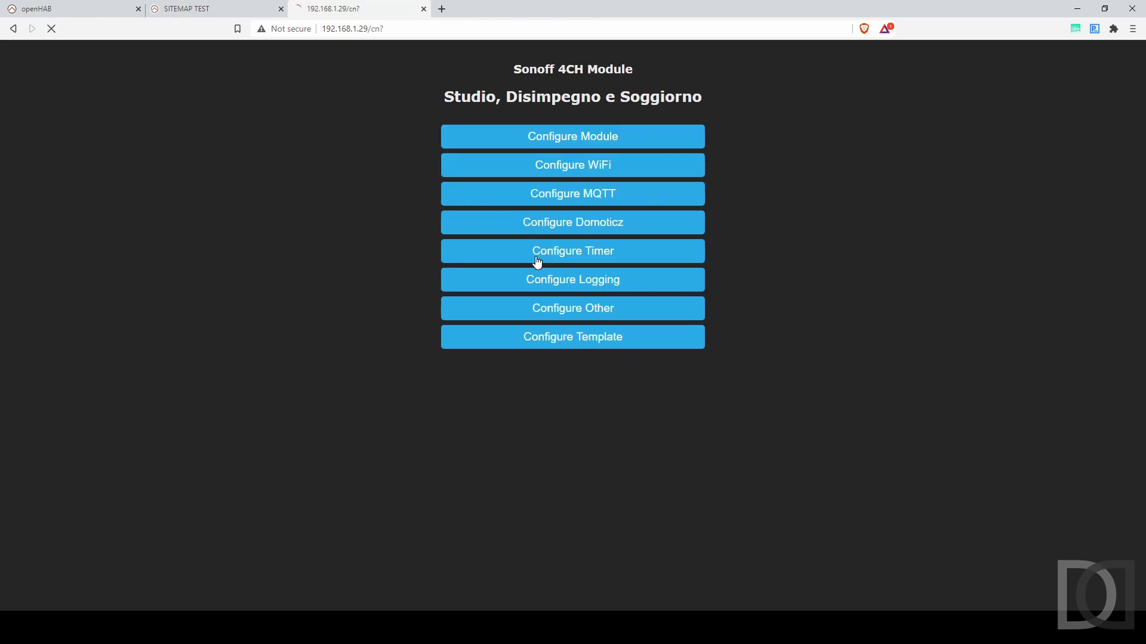
pyautogui.click(563, 139)
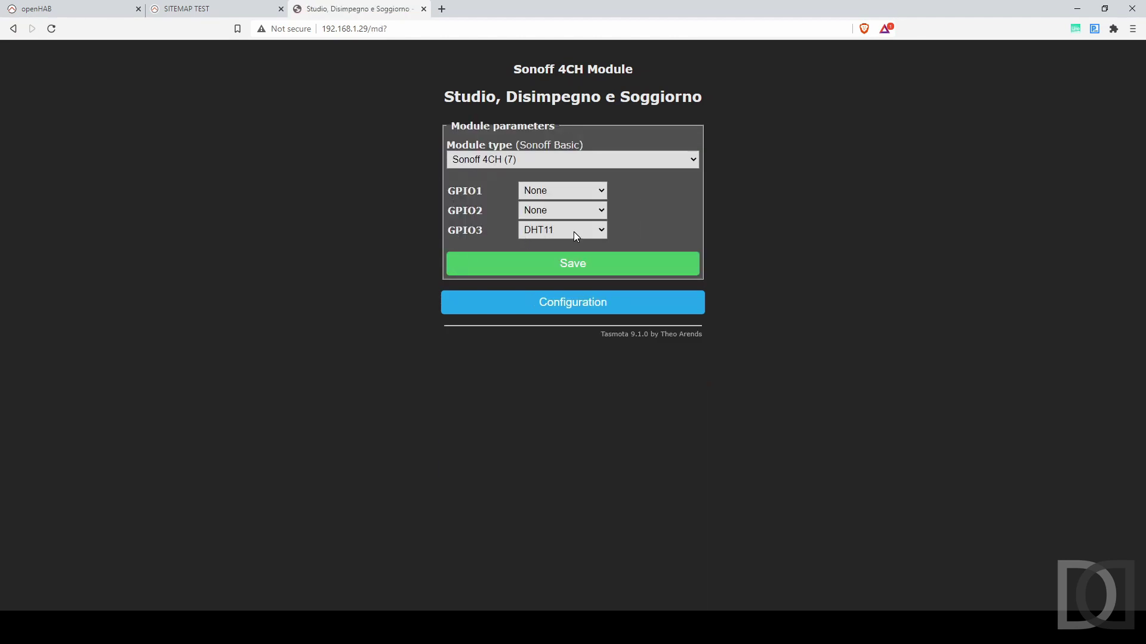
pyautogui.click(574, 309)
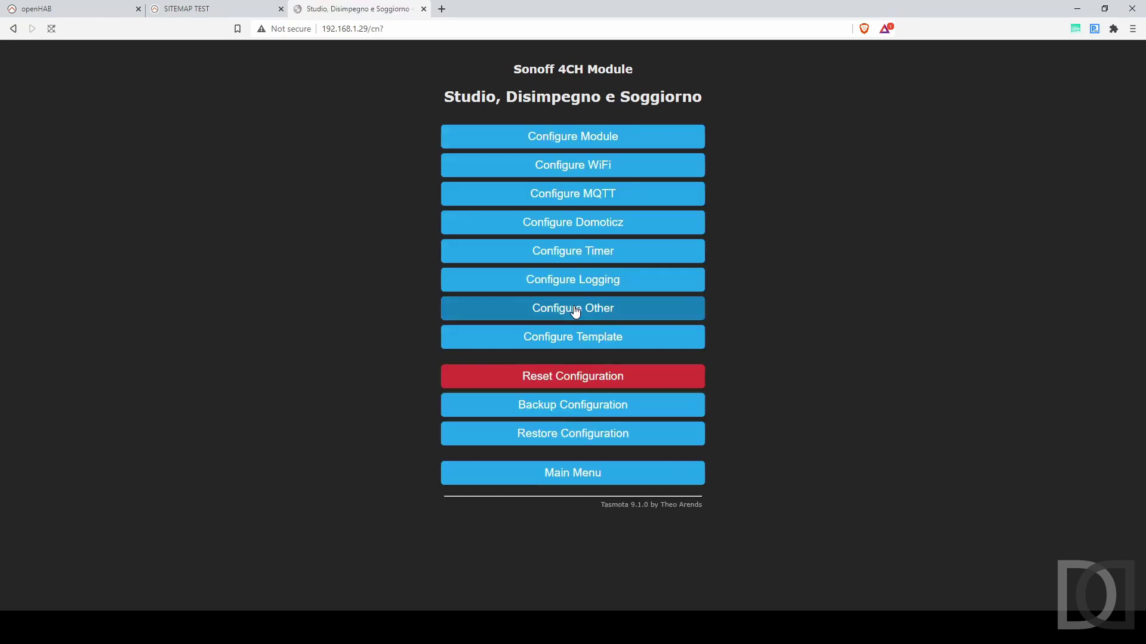
pyautogui.click(574, 472)
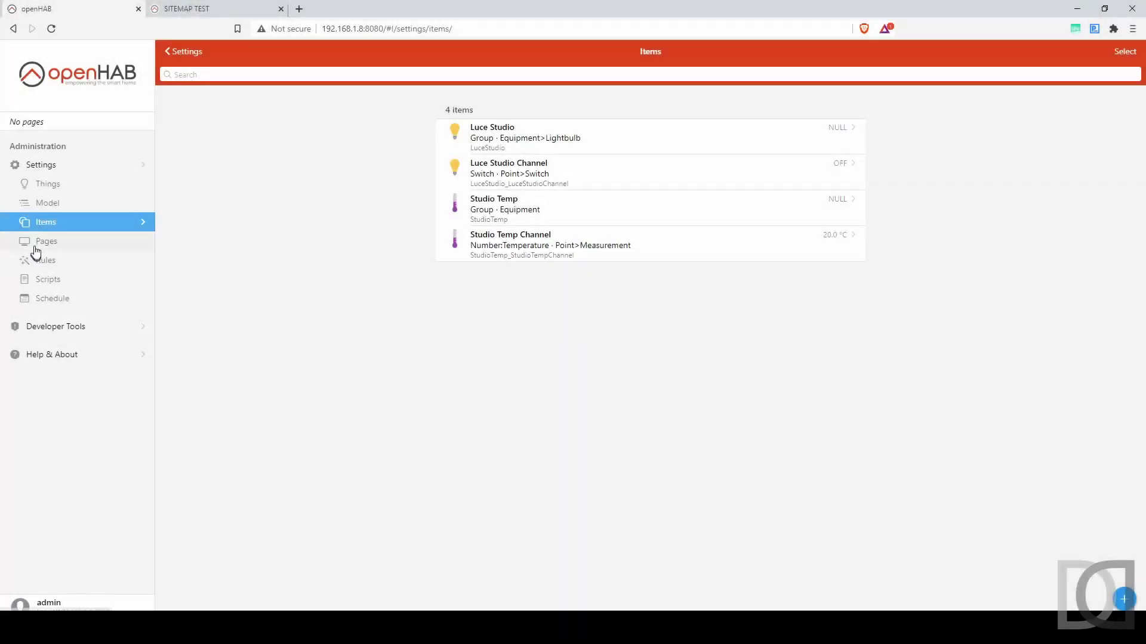
# Step: Open the list of pages in openHAB
pyautogui.click(35, 247)
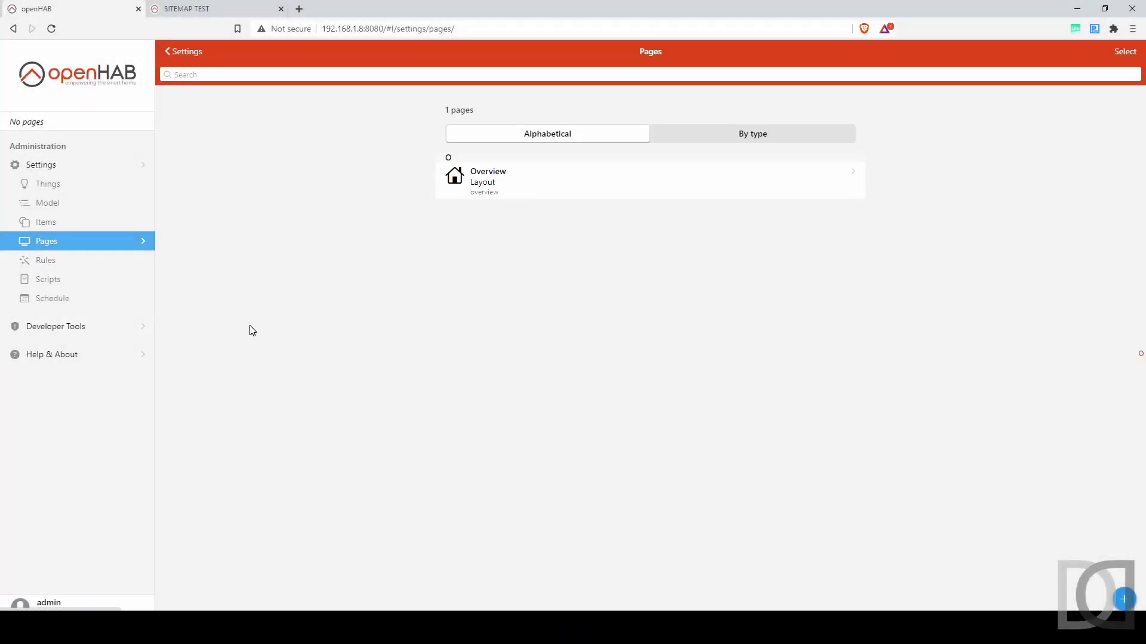